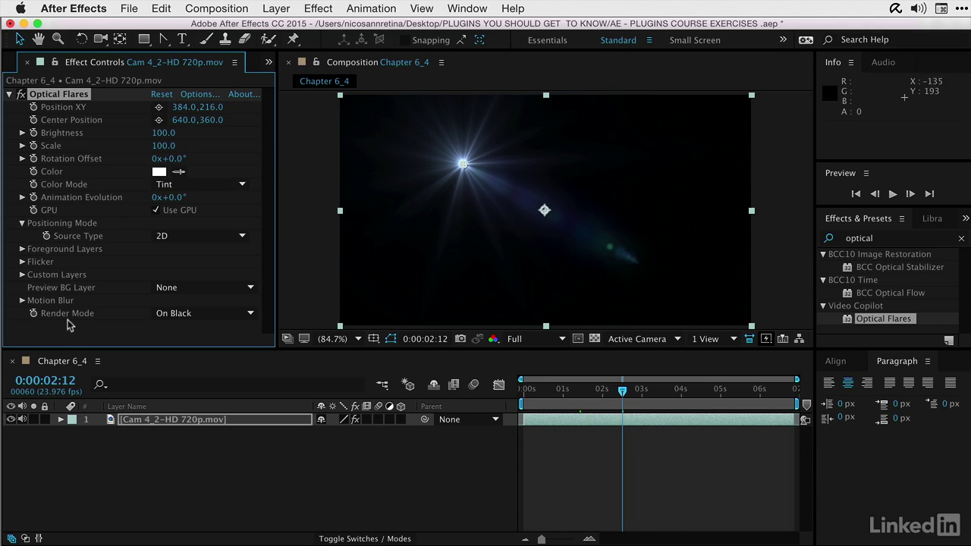
- Set the Optical Flares render mode to Over Original and the preview background layer to Cam 4_2-HD 720p.mov
click(188, 318)
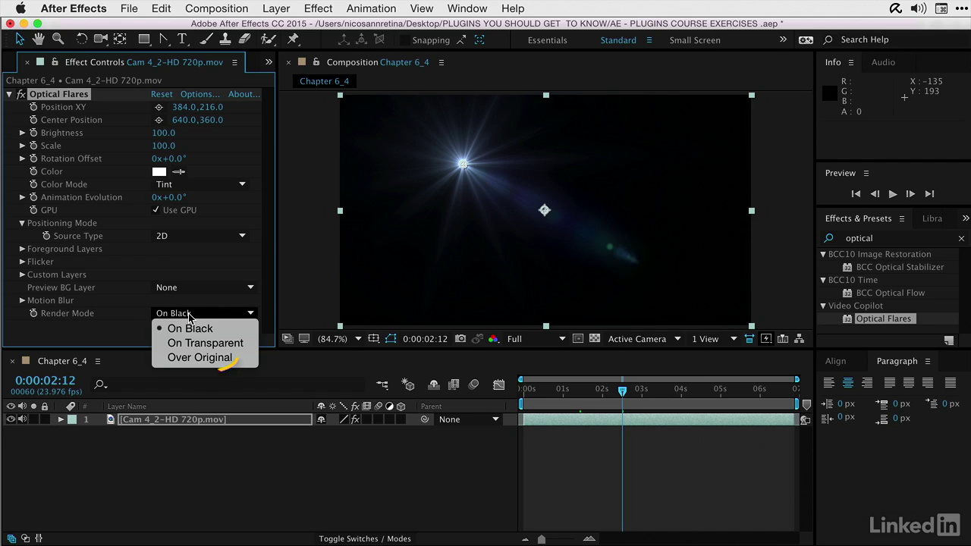
click(185, 358)
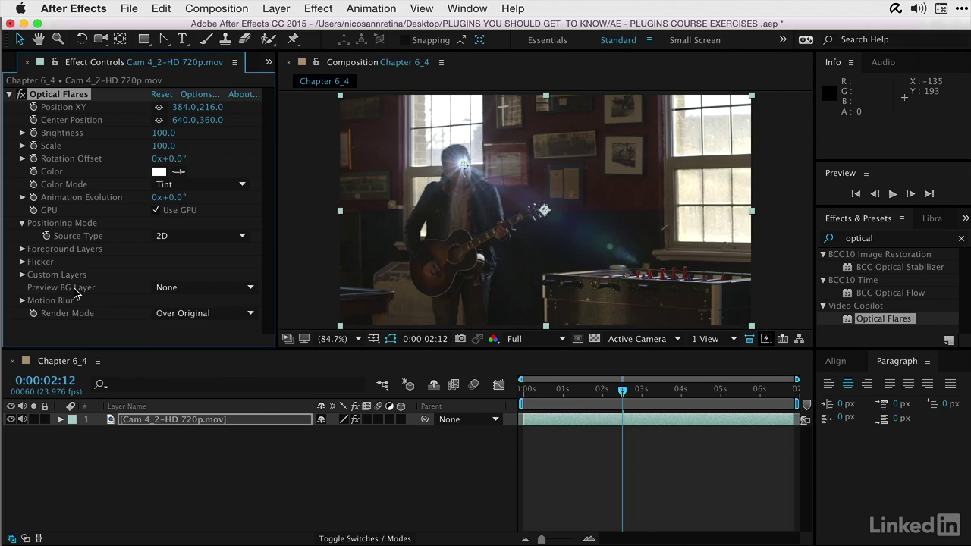
click(173, 293)
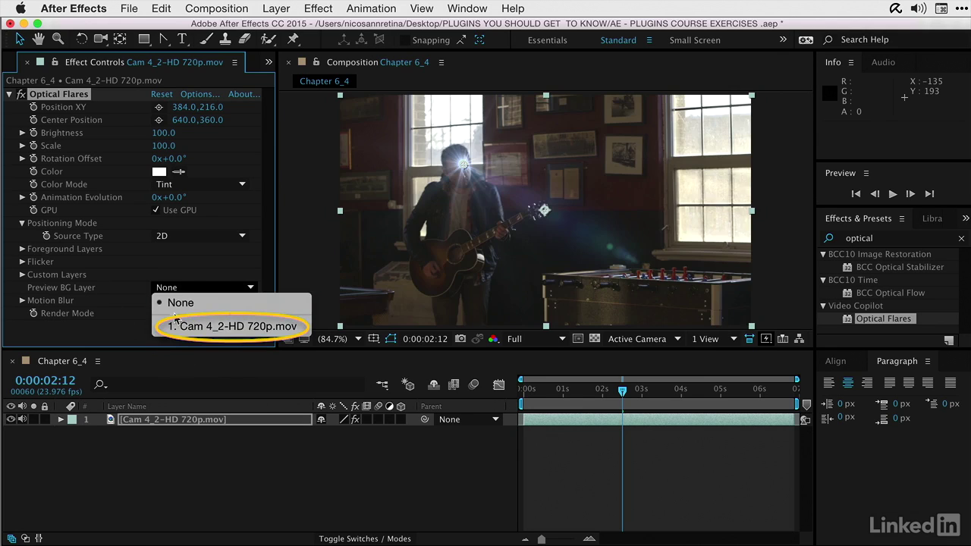
click(173, 327)
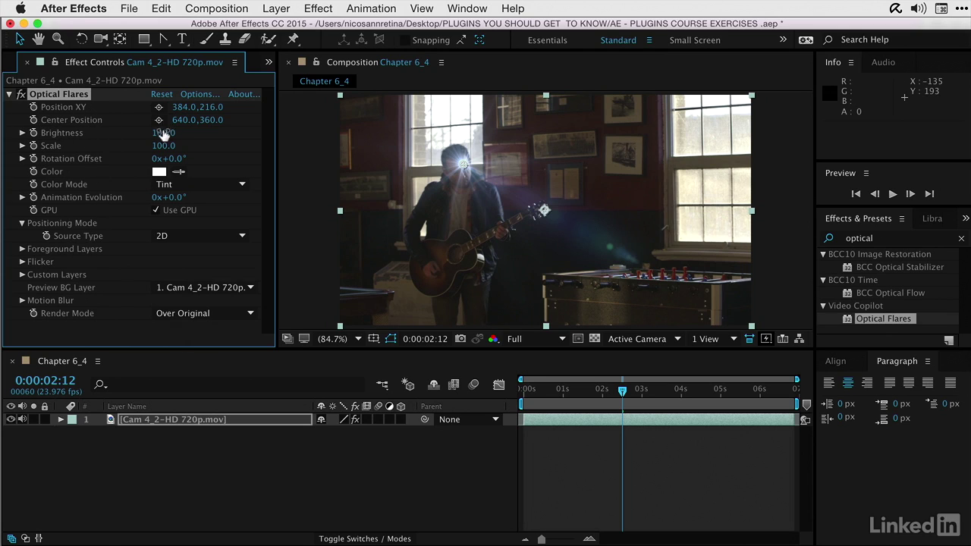
- Set the flare's brightness to 130 and move its position onto the right-hand window, at about 1165, 119
drag(163, 132, 185, 133)
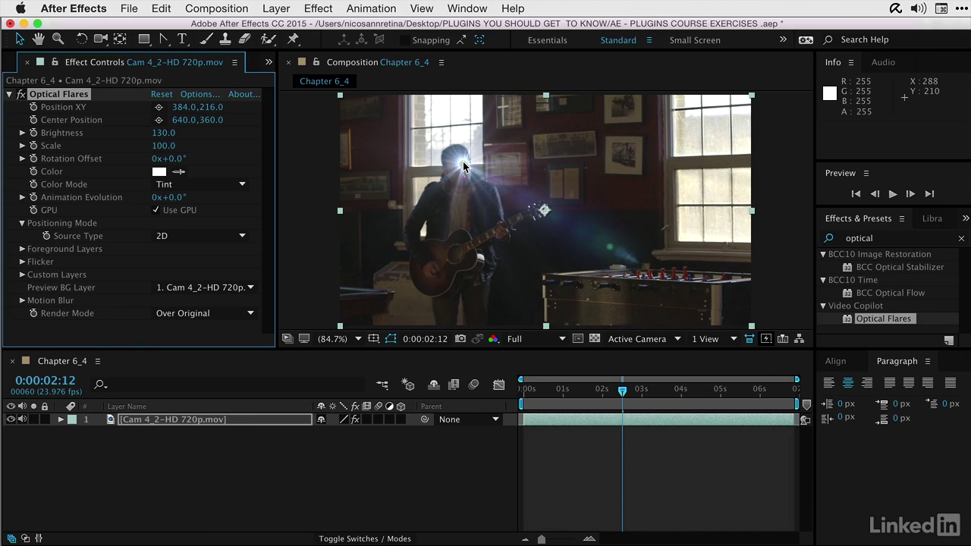
drag(463, 166, 714, 135)
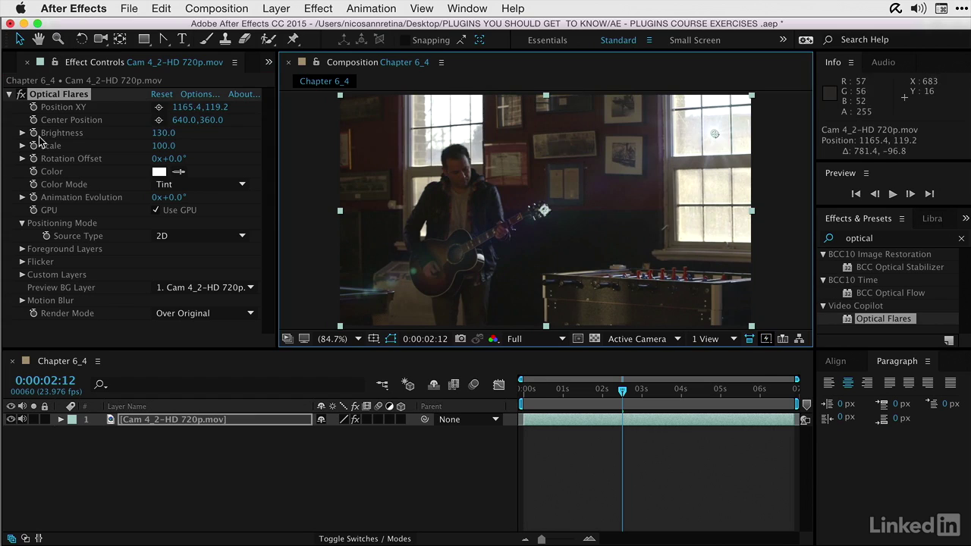
- Sample the flare color from the lower pane of the right-hand window and enlarge the flare's scale well beyond 100
click(178, 171)
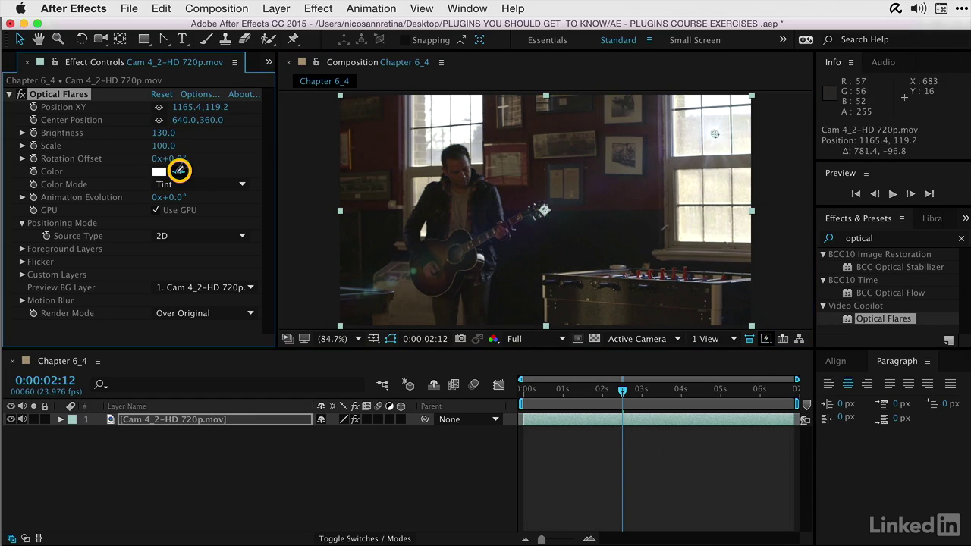
click(688, 188)
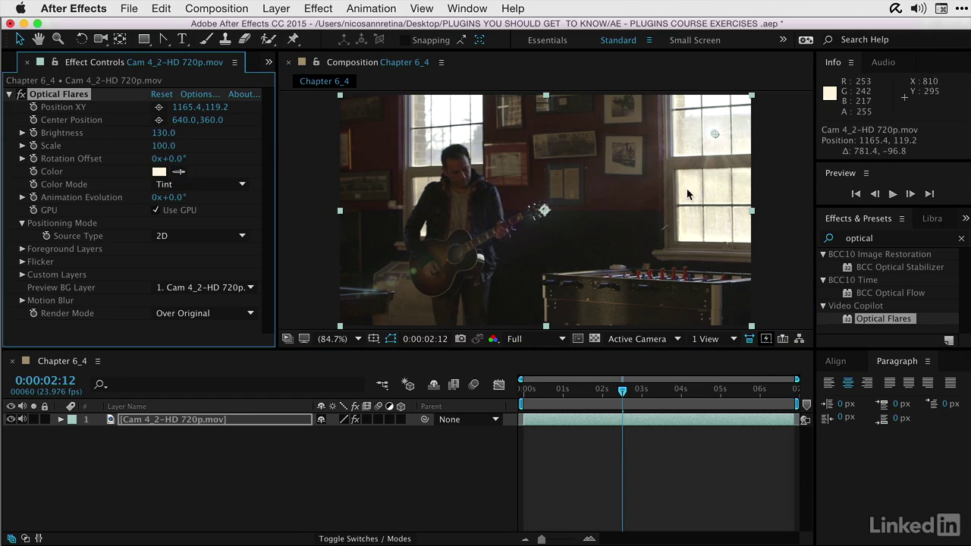
drag(161, 144, 171, 143)
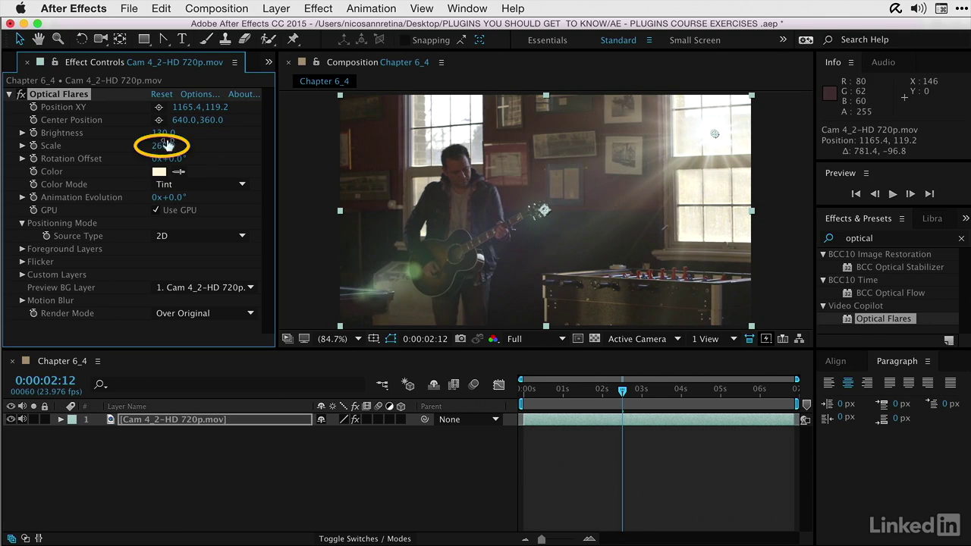
- Open the Optical Flares options in an enlarged window and open the Motion Graphics folder of presets
click(195, 94)
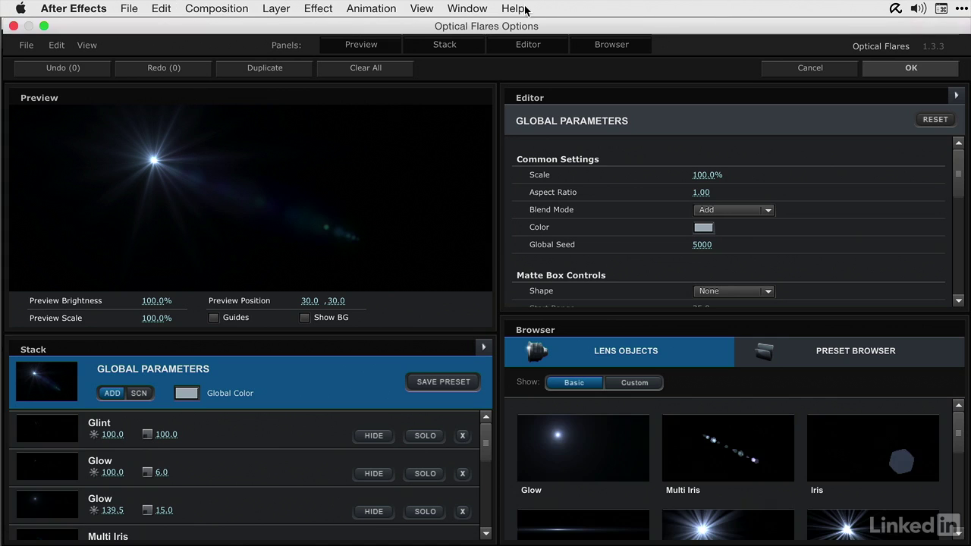
click(44, 27)
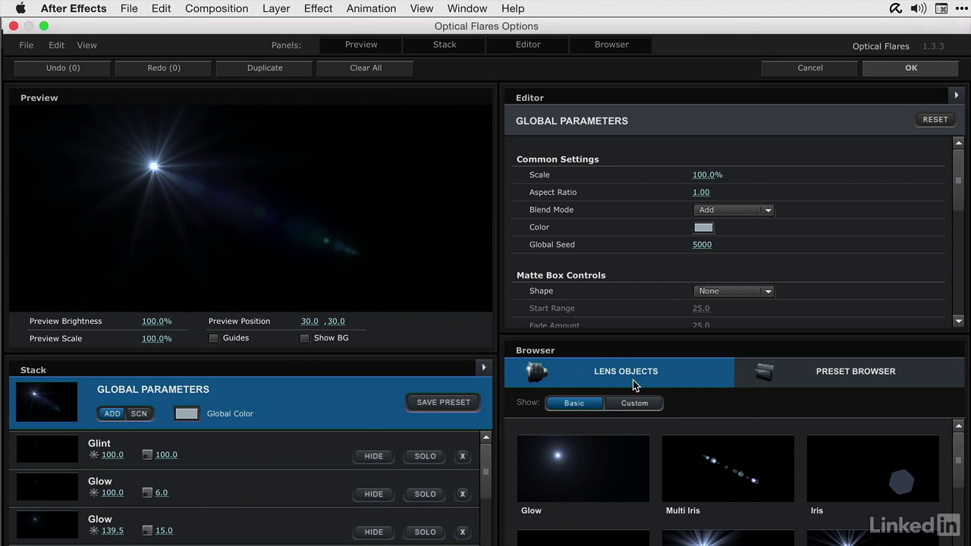
click(838, 378)
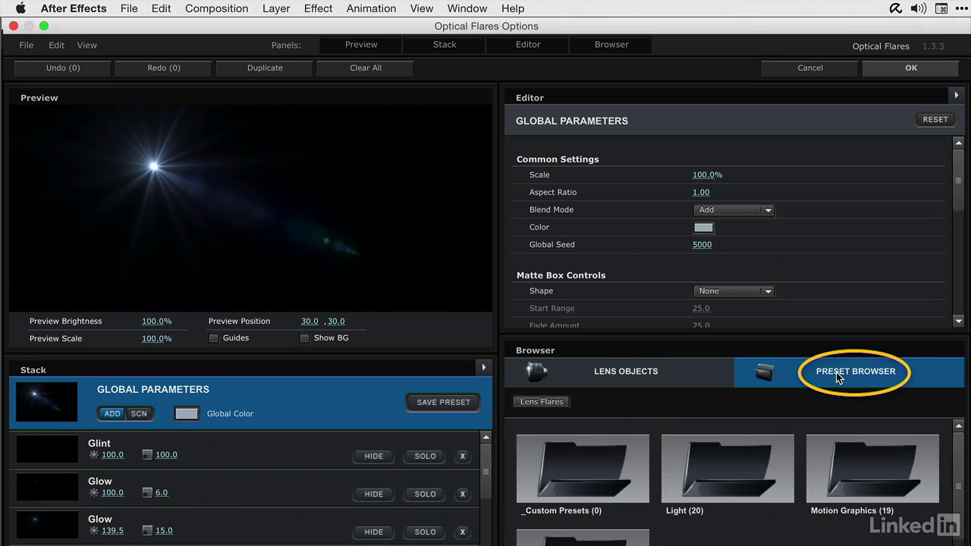
scroll(728, 526, down, 1)
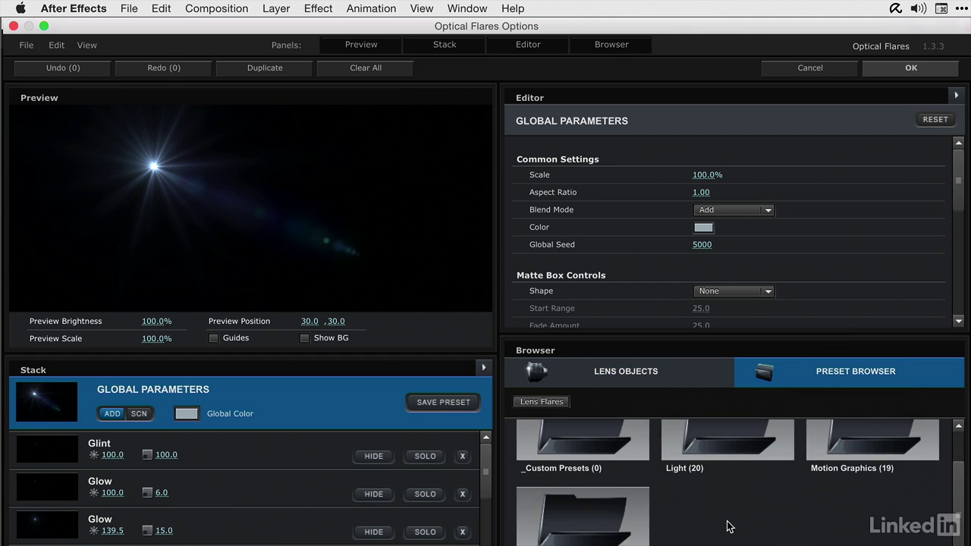
scroll(728, 526, up, 1)
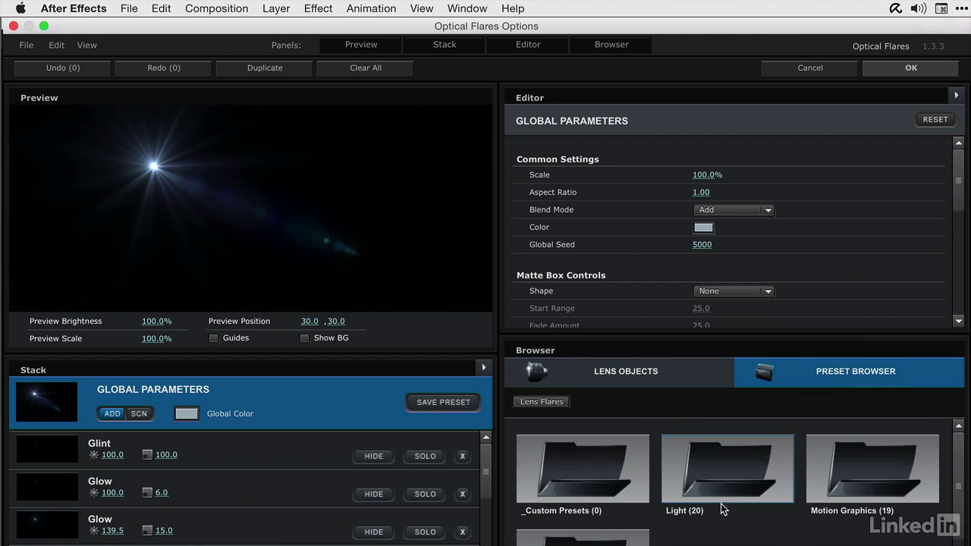
click(874, 470)
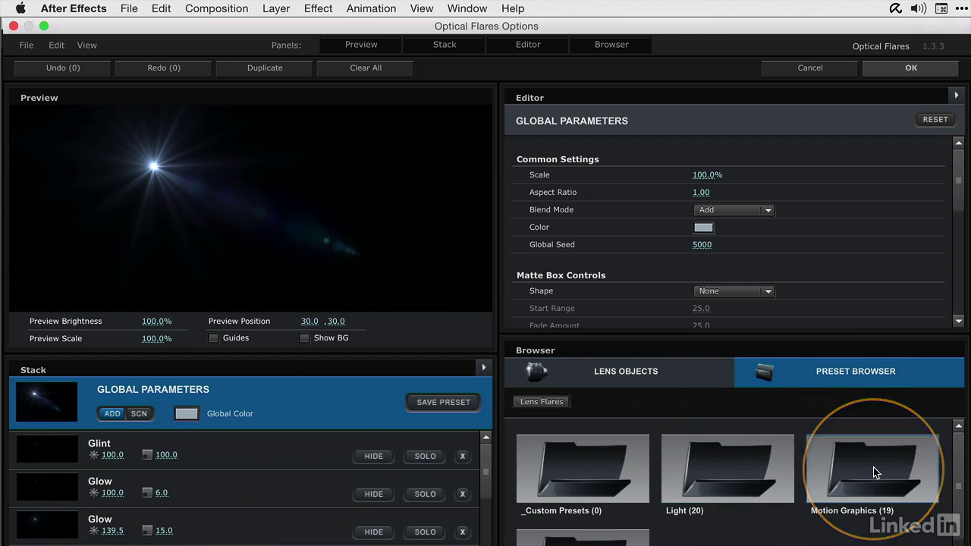
- Load the Monster Flare preset from the Motion Graphics presets
scroll(789, 504, down, 3)
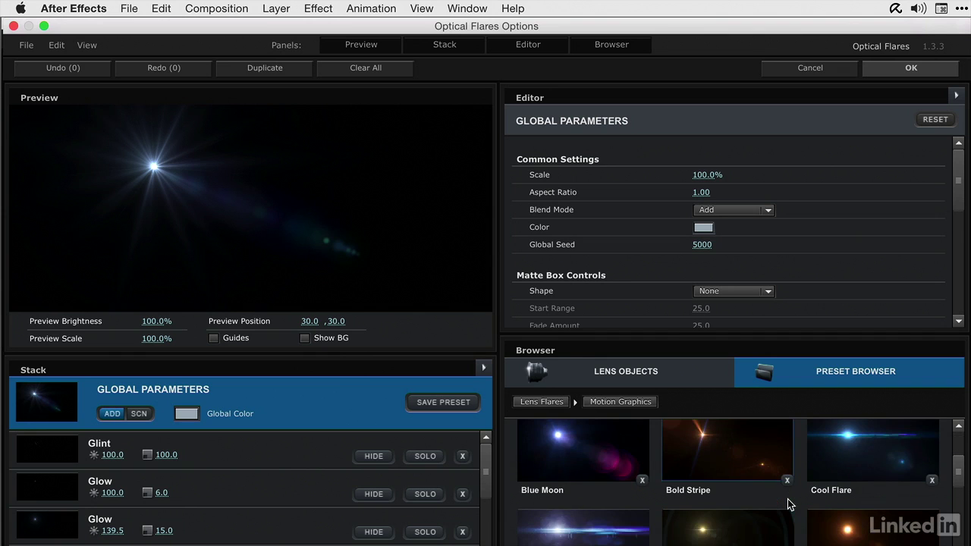
scroll(789, 505, down, 3)
scroll(788, 505, down, 3)
click(857, 476)
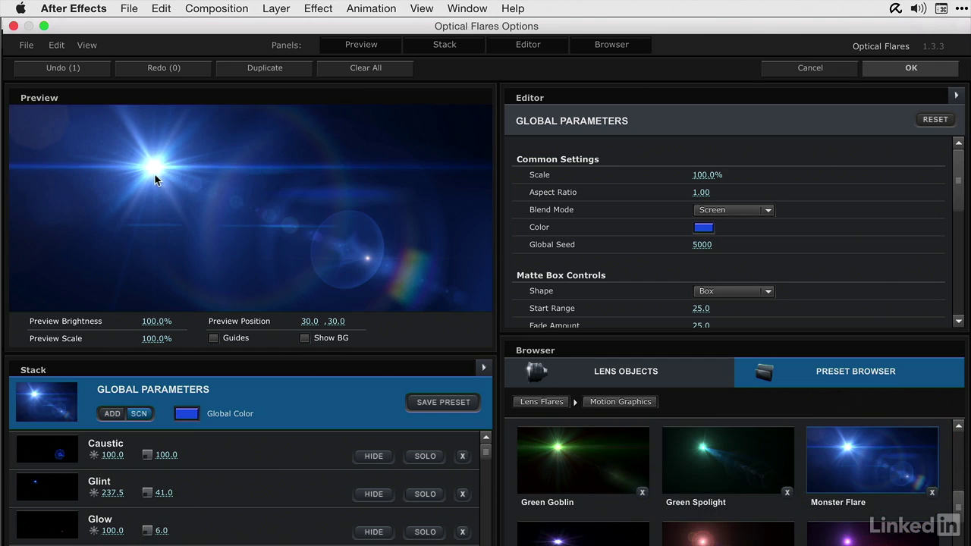
- Show the footage background in the preview and move the flare around it, ending at about 80.1, 20.9
drag(147, 178, 368, 165)
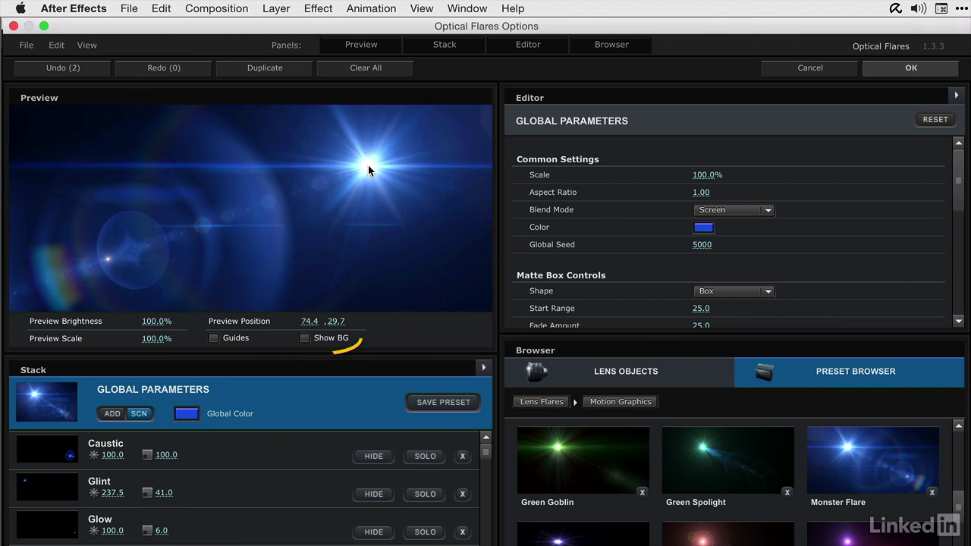
click(305, 338)
drag(368, 163, 169, 171)
drag(264, 154, 395, 146)
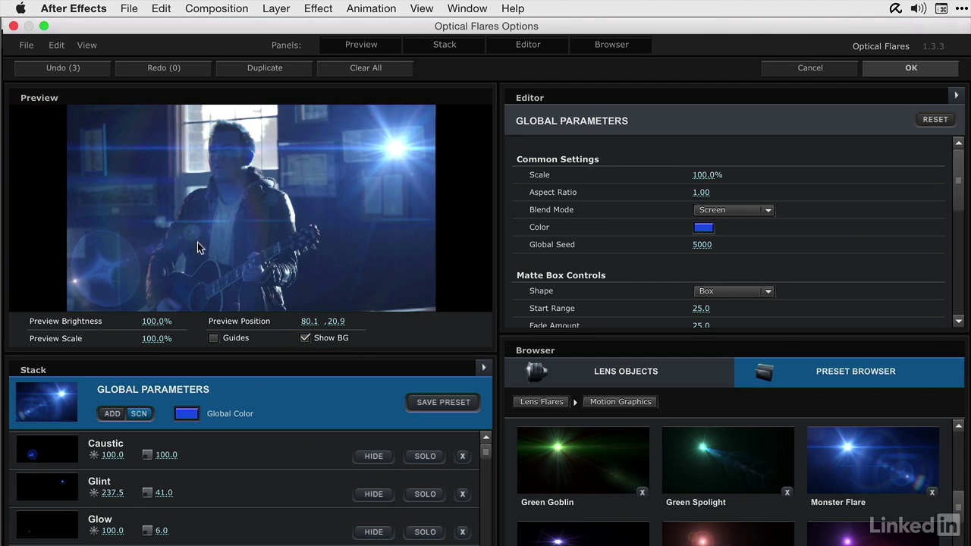
- Load the Golden Sun preset from the Motion Graphics presets and move the preview flare to about 74.9, 22.3
scroll(958, 524, down, 2)
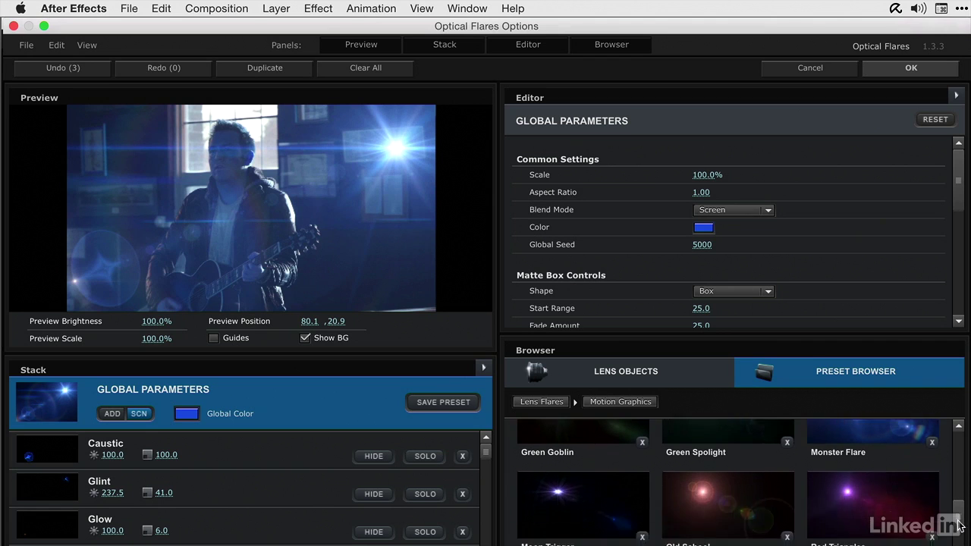
scroll(959, 523, down, 5)
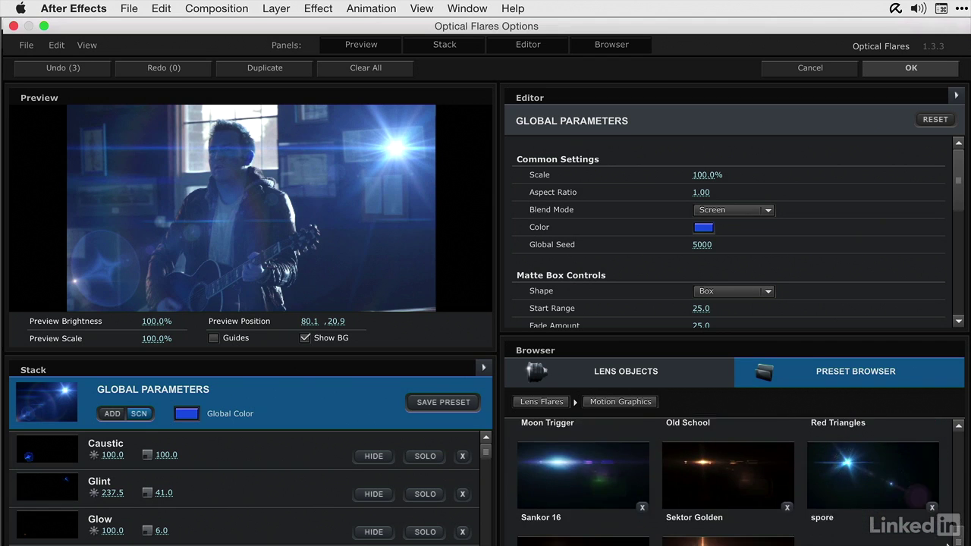
scroll(947, 524, up, 8)
click(864, 468)
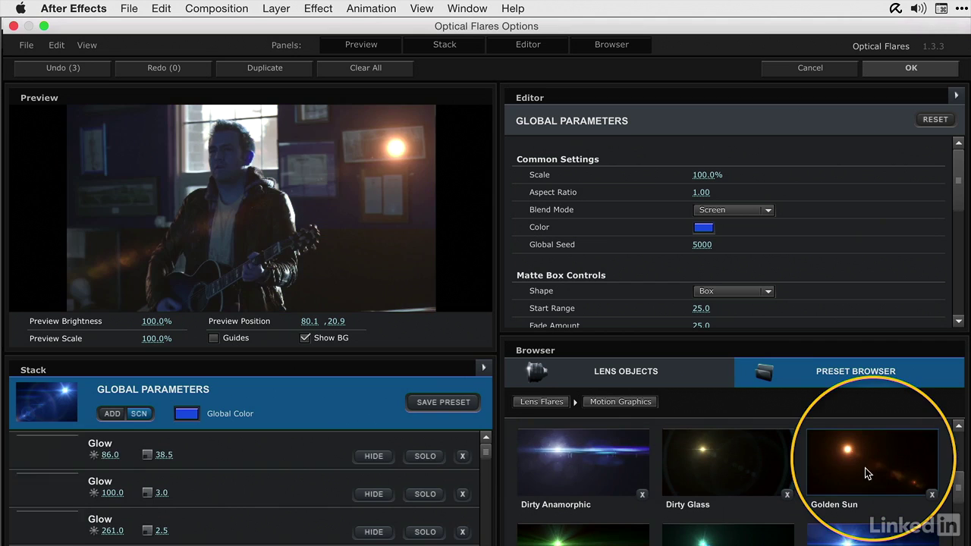
click(400, 146)
drag(401, 146, 370, 151)
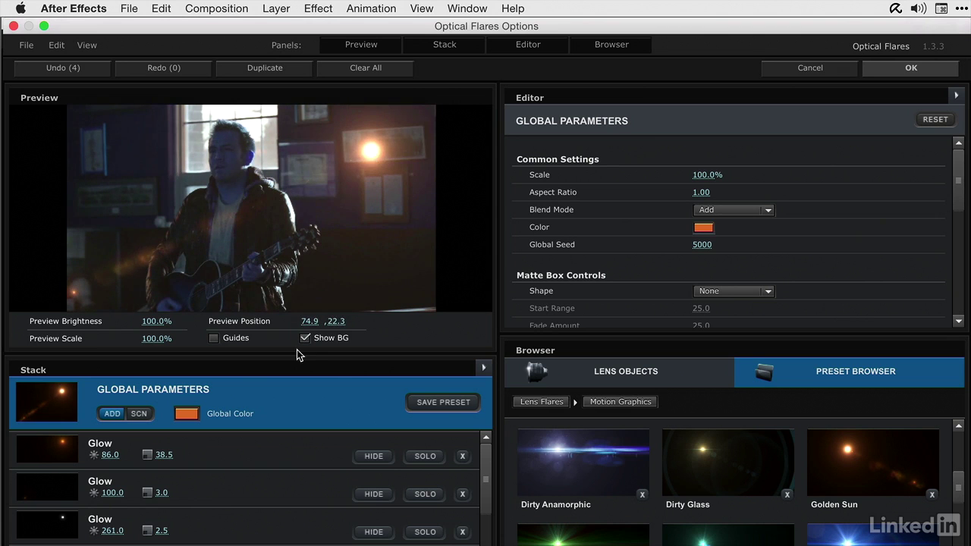
- Hide the preview background and solo the three Multi Iris objects in the stack
click(304, 338)
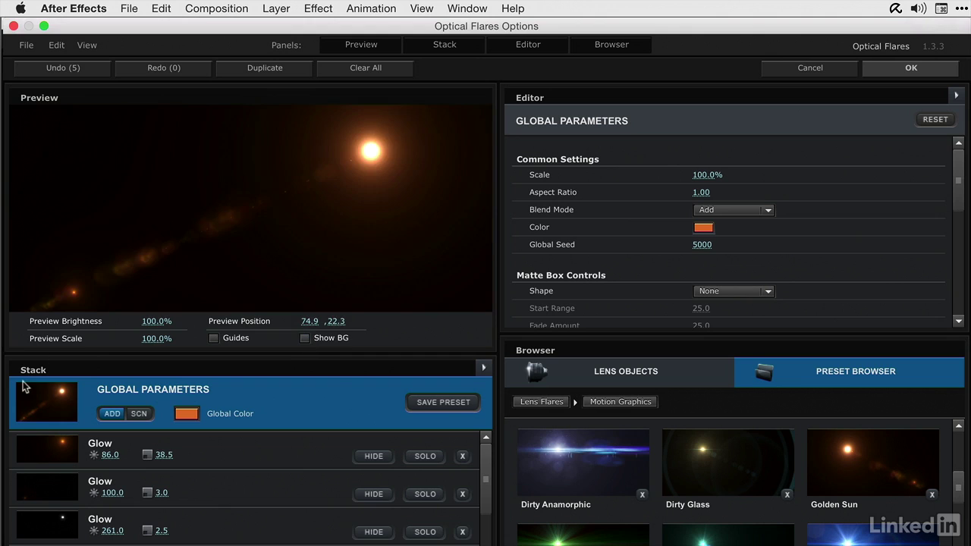
scroll(60, 461, down, 1)
scroll(61, 462, up, 1)
scroll(61, 462, down, 5)
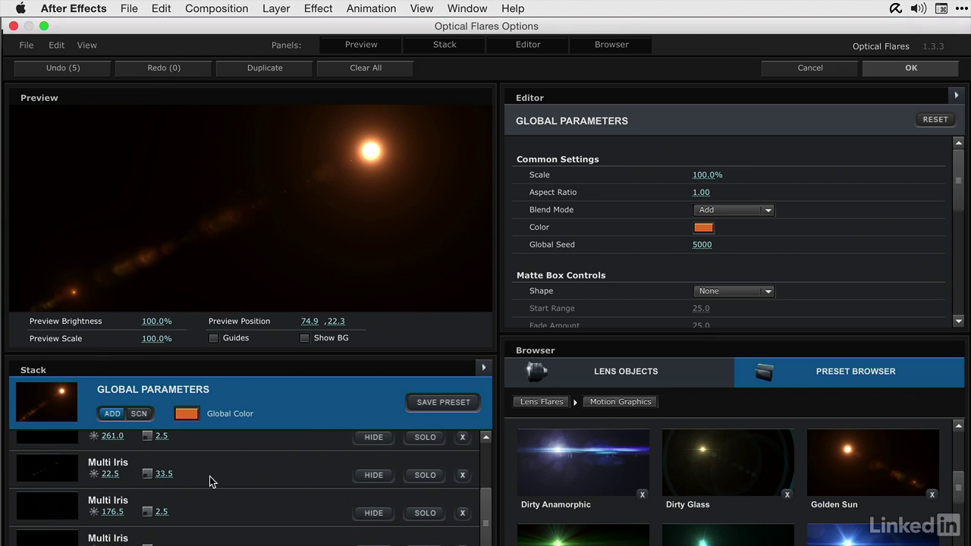
click(236, 470)
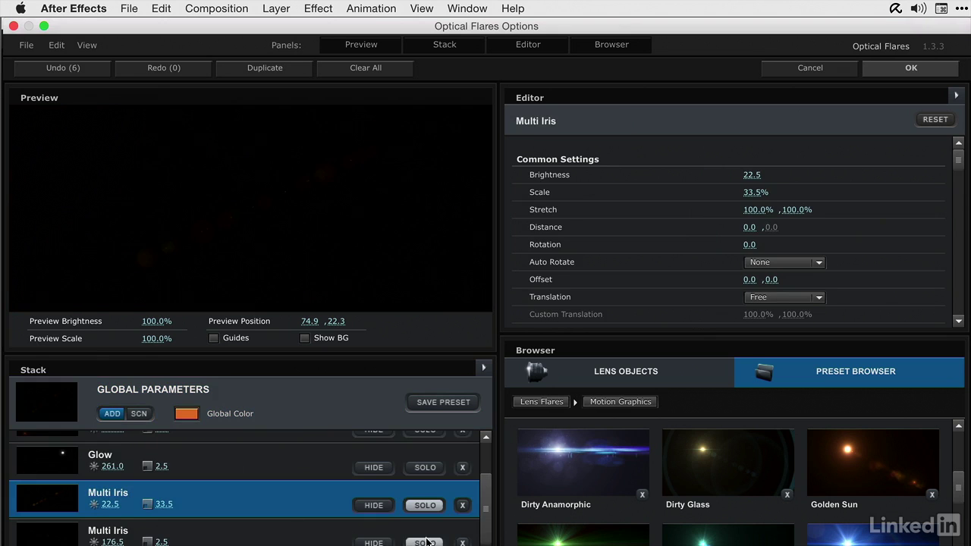
scroll(281, 522, down, 5)
click(399, 532)
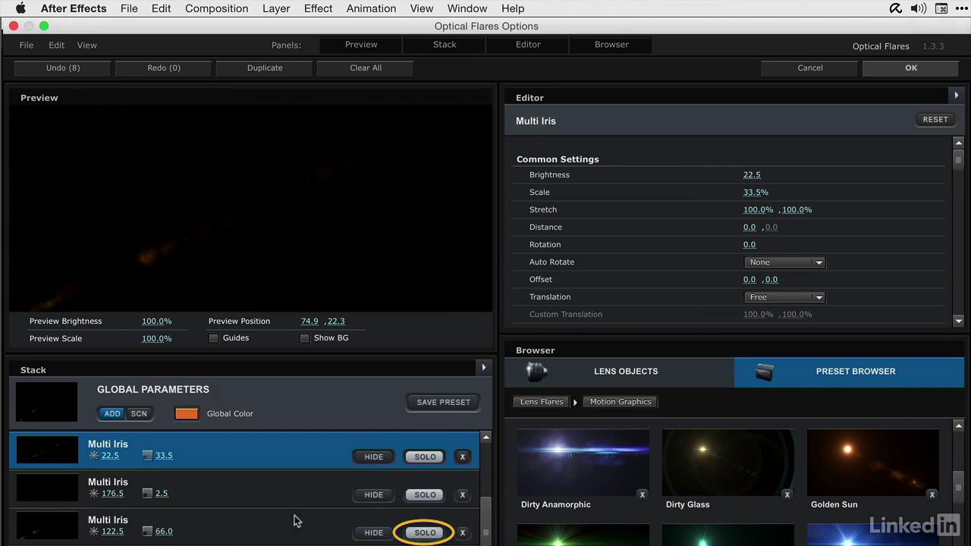
- Select the Multi Iris object with brightness 122.5 and move the preview flare around, ending at about 72.5, 30.4
click(272, 532)
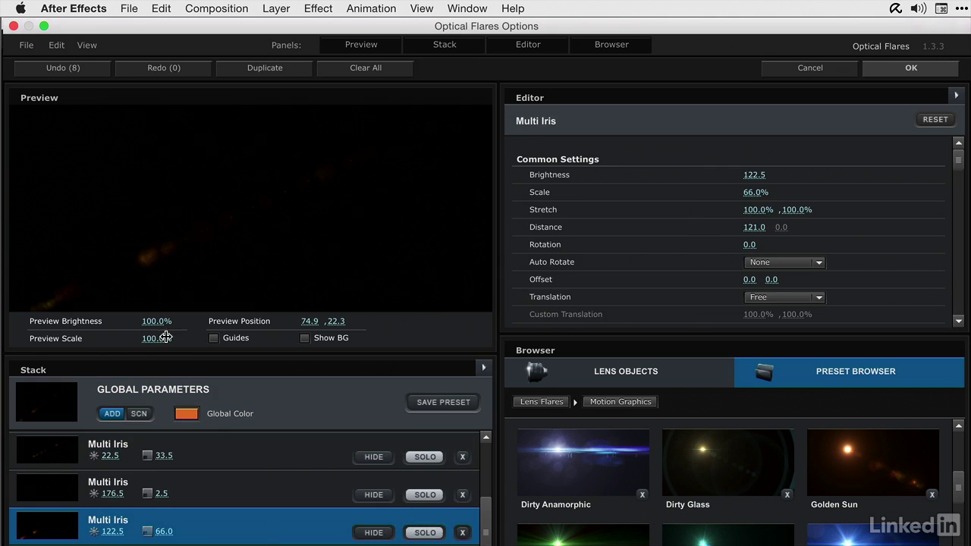
drag(128, 269, 276, 160)
drag(260, 240, 302, 544)
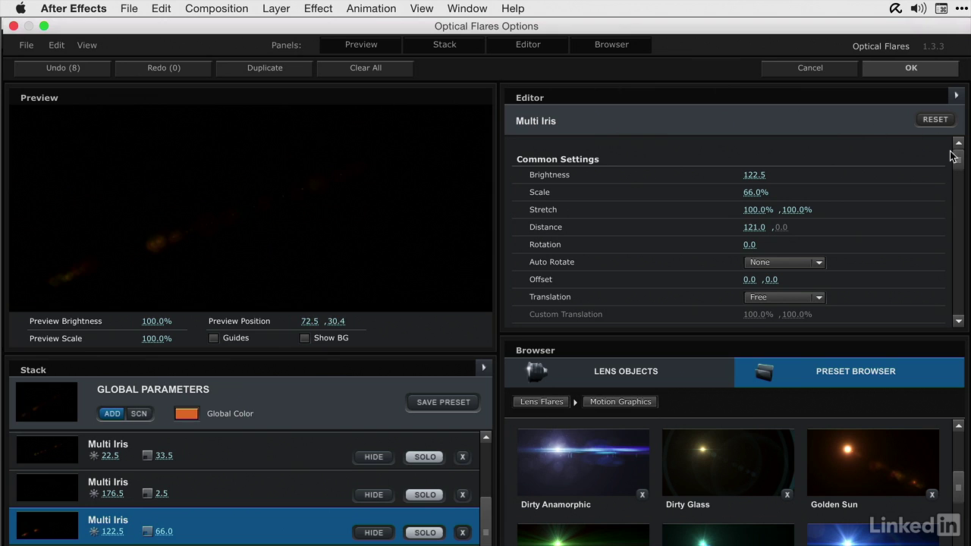
- Set the selected Multi Iris object's shape type to Texture
drag(961, 162, 961, 184)
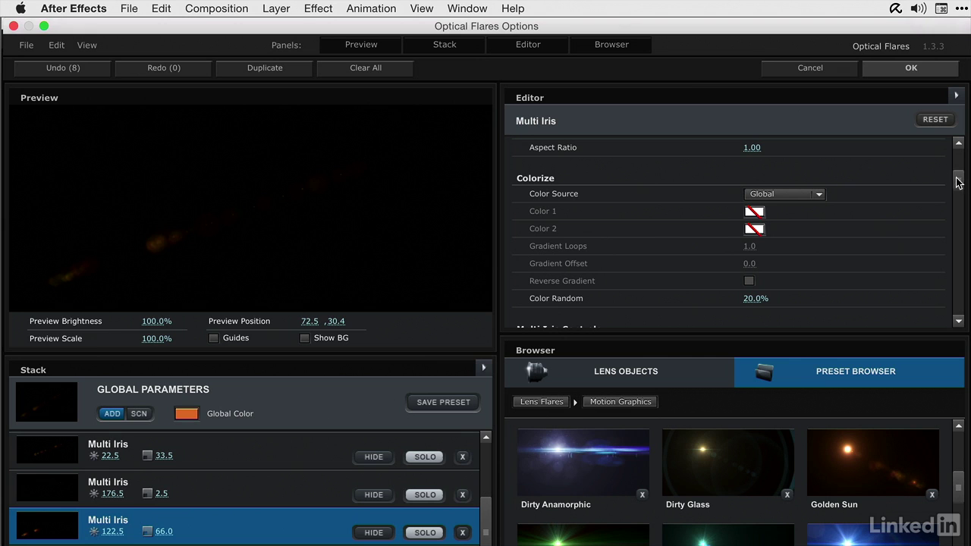
drag(959, 183, 959, 216)
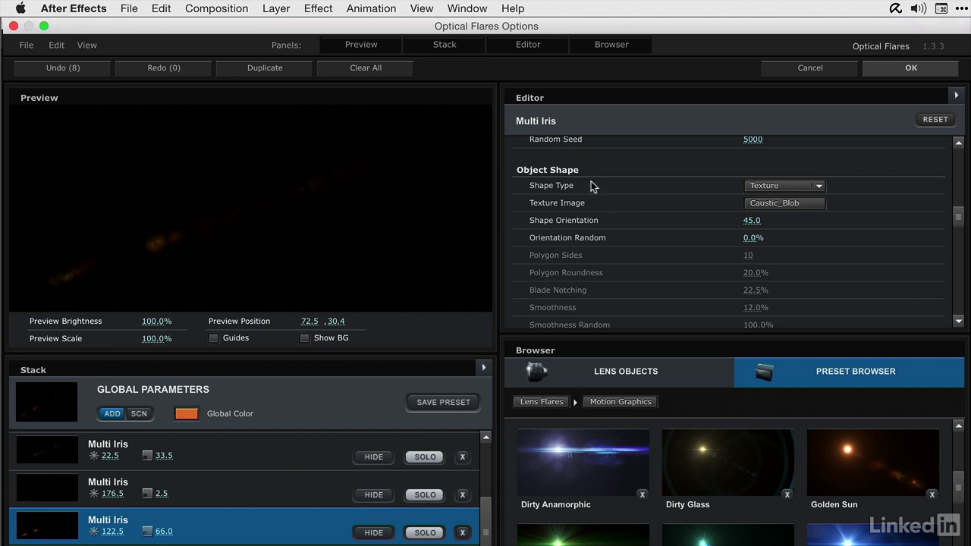
click(784, 186)
click(773, 215)
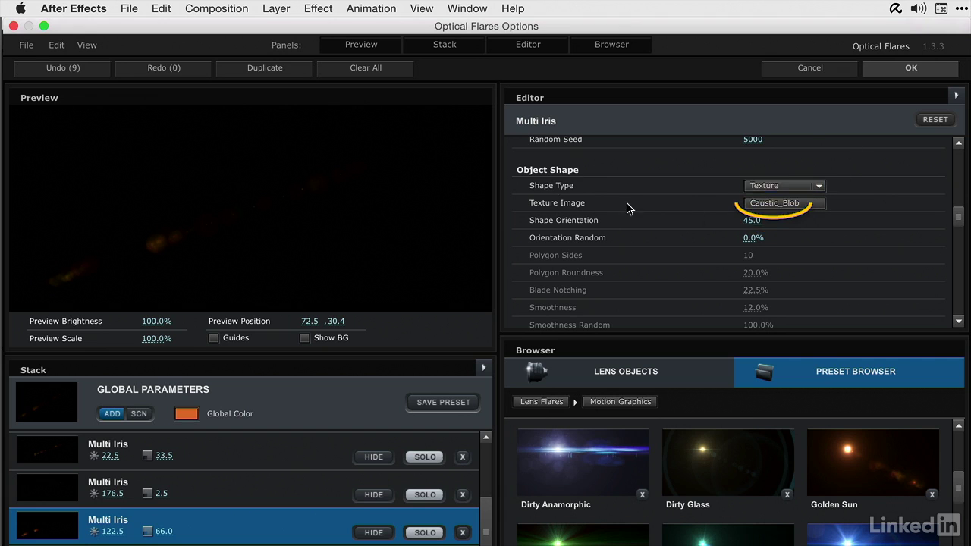
- Try the Element_Smoke texture on the Multi Iris object, and apply Iris_wet as its texture image
click(792, 207)
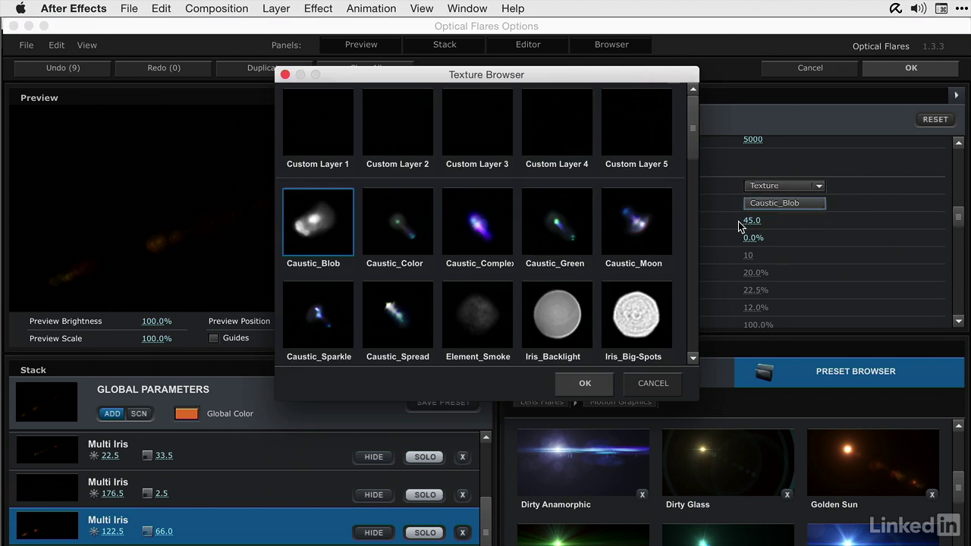
scroll(592, 234, down, 5)
scroll(592, 234, up, 3)
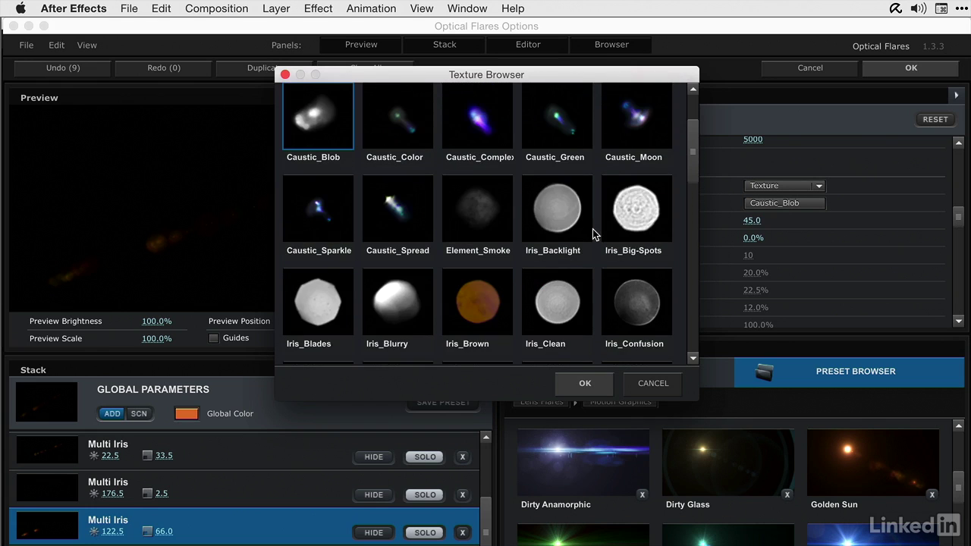
click(486, 230)
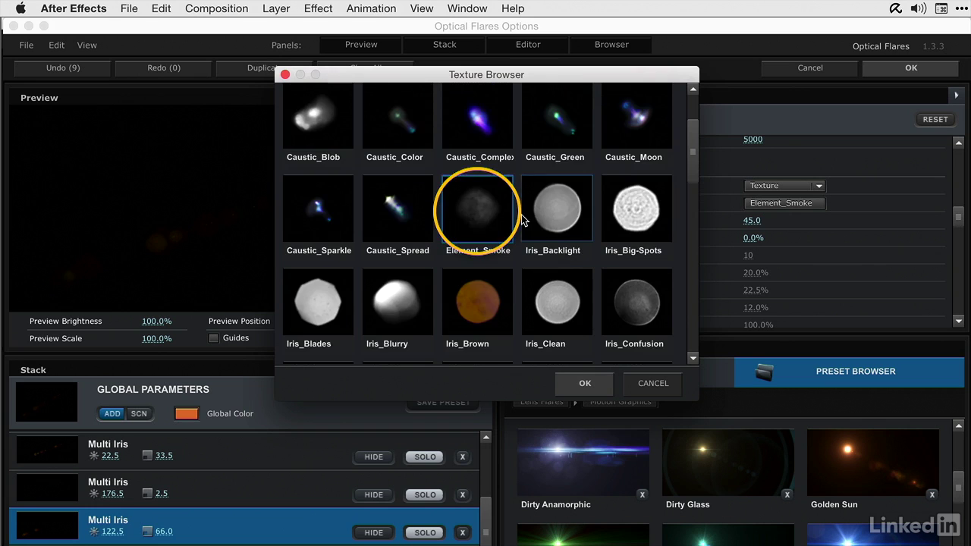
scroll(524, 220, down, 2)
scroll(525, 221, down, 5)
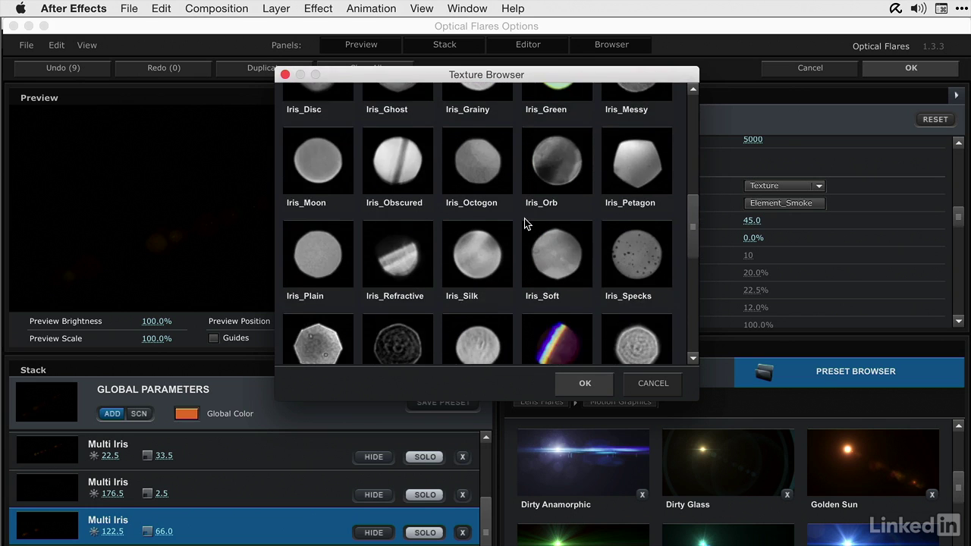
click(566, 287)
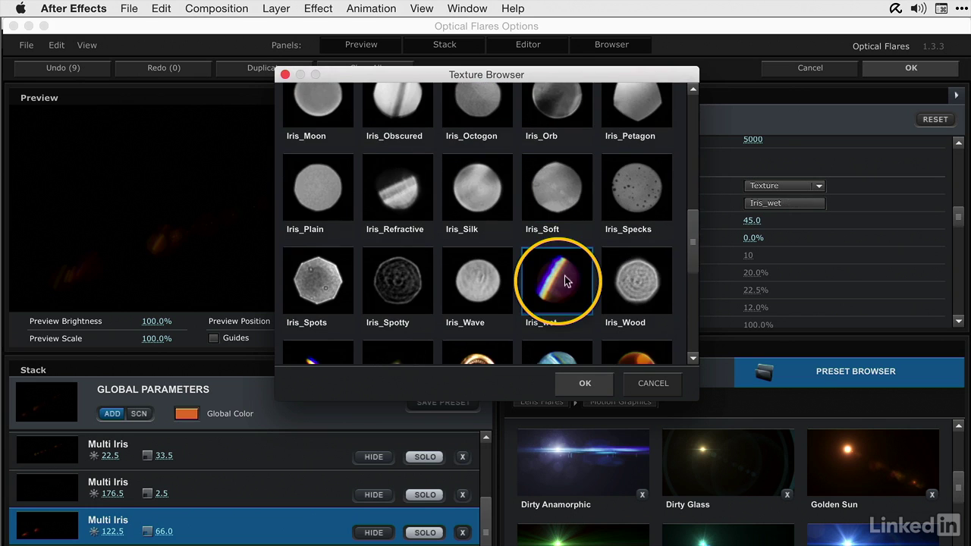
click(576, 391)
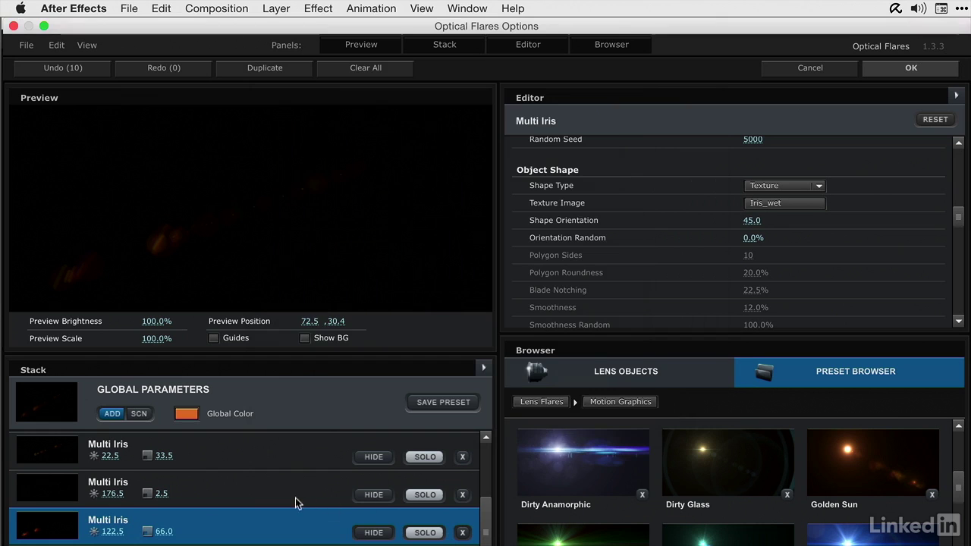
- Unsolo the three Multi Iris objects and move the preview flare to about 75.2, 22.7
click(429, 532)
click(423, 496)
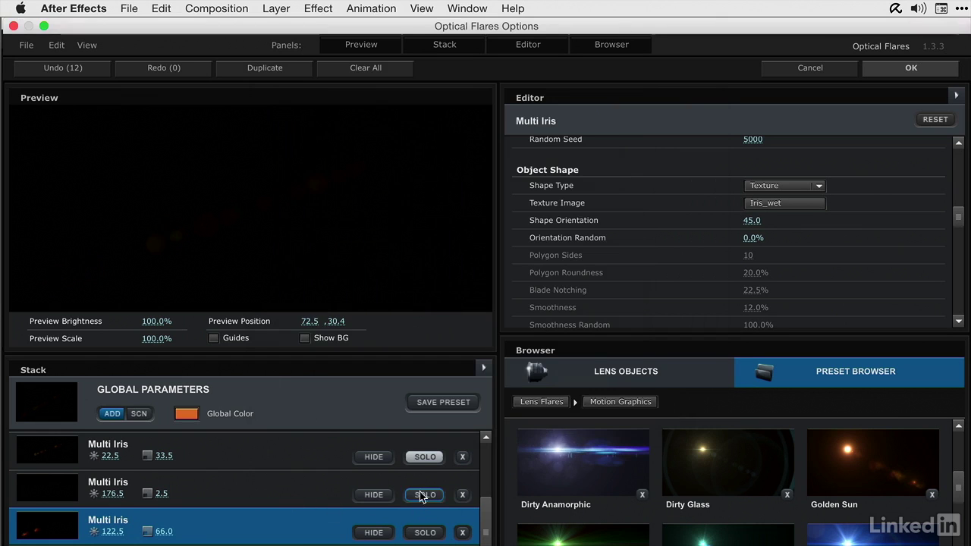
click(421, 457)
drag(364, 180, 383, 154)
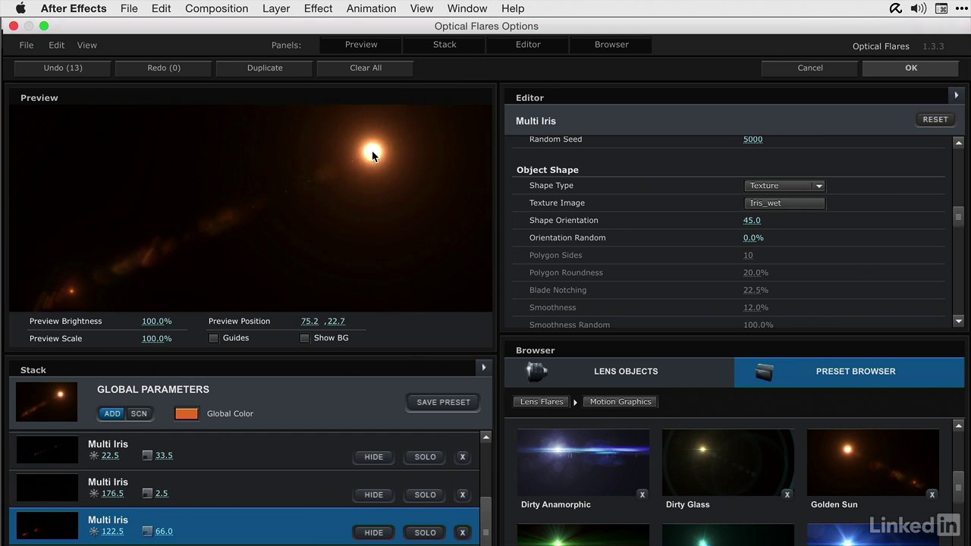
- Set the Lens Texture image in the global parameters to Dirty and move the preview flare around, ending at about 68.4, 31.5
click(253, 396)
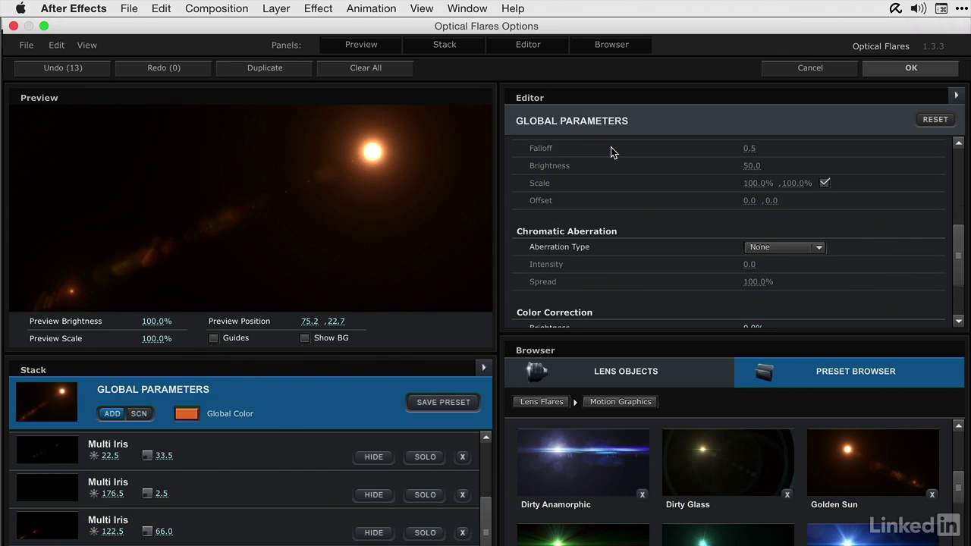
scroll(612, 151, up, 5)
scroll(616, 209, down, 6)
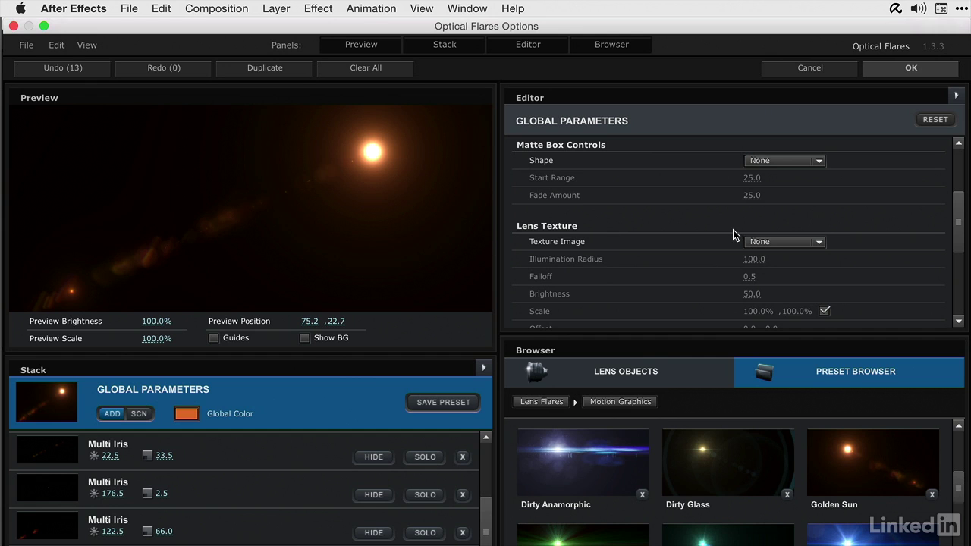
click(764, 247)
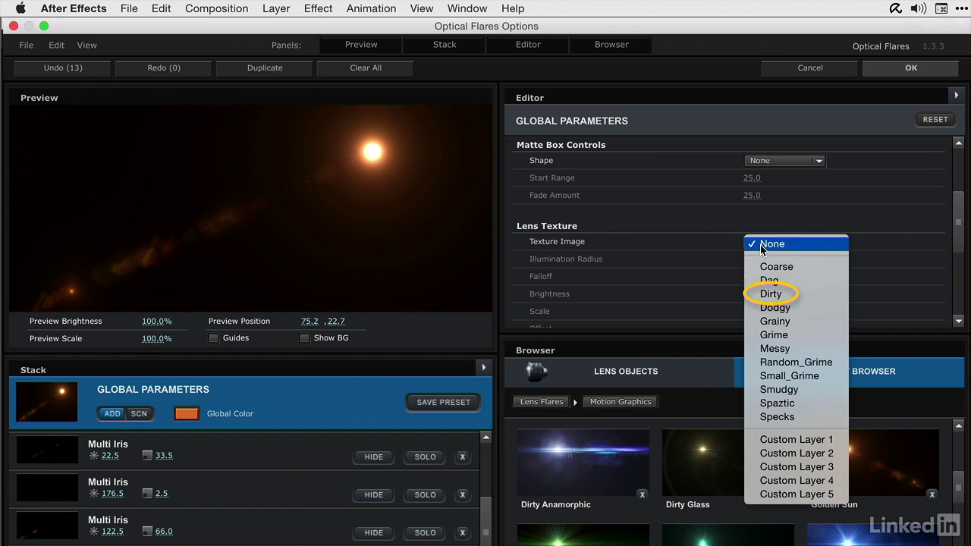
click(769, 294)
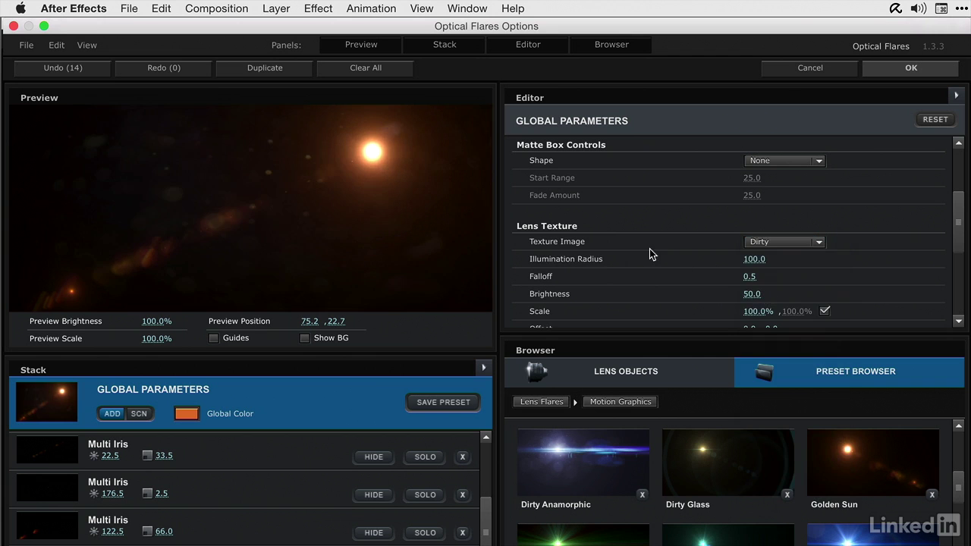
drag(418, 180, 396, 171)
mouse_move(170, 192)
mouse_down()
mouse_move(397, 180)
mouse_move(340, 170)
mouse_up()
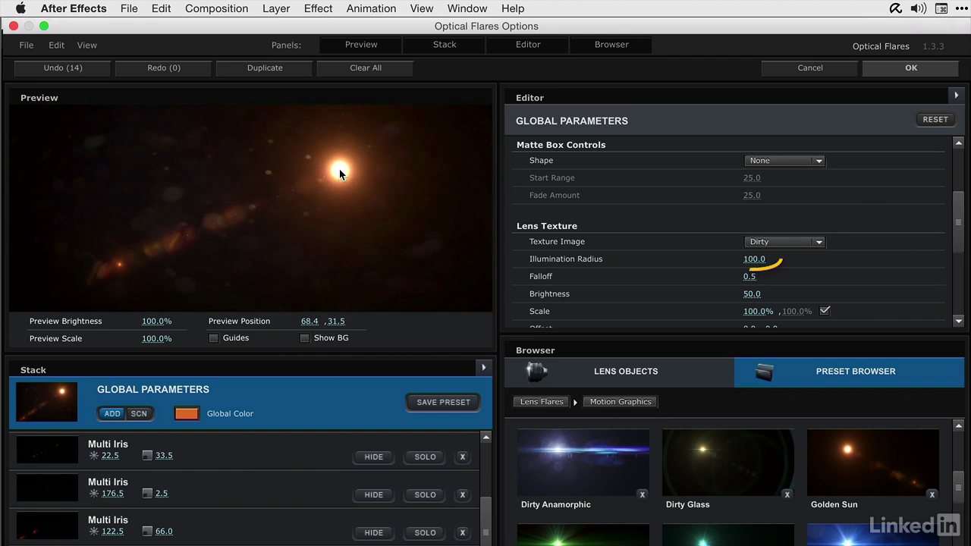
- Set the lens texture's illumination radius to 51 and brightness to 28.5, and move the preview flare to about 77.2, 29.3
drag(746, 255, 677, 260)
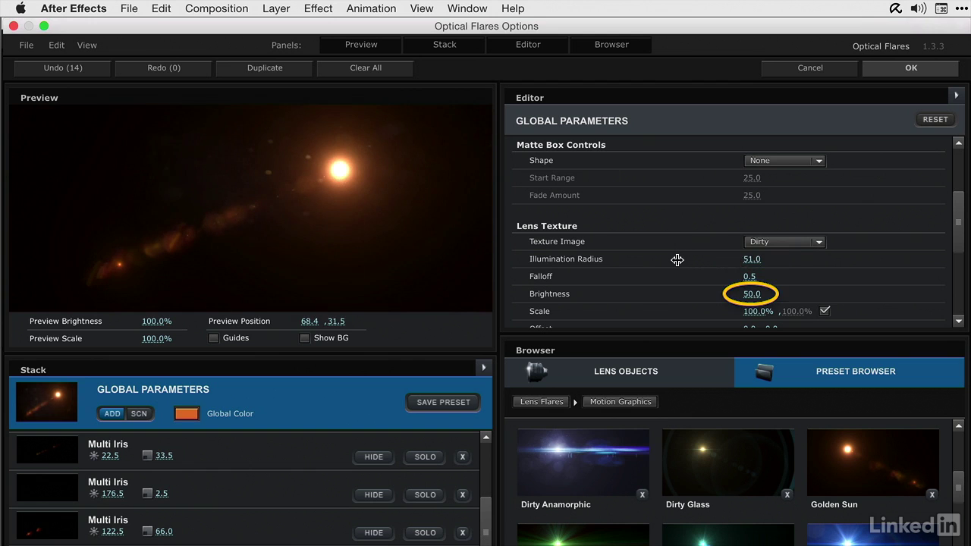
drag(749, 294, 732, 293)
drag(339, 172, 383, 165)
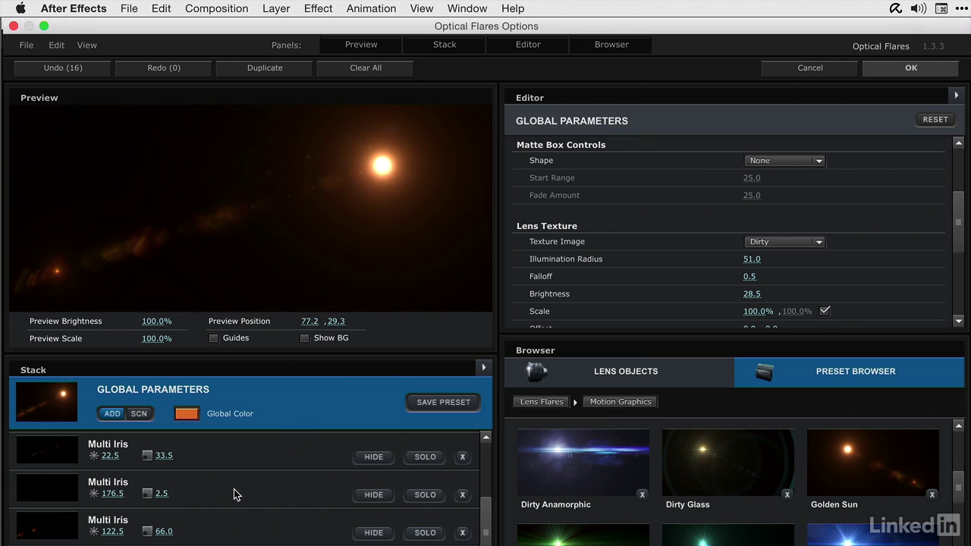
- Accept the flare design and set the Optical Flares effect's Brightness to 40 and Scale to 360
click(896, 67)
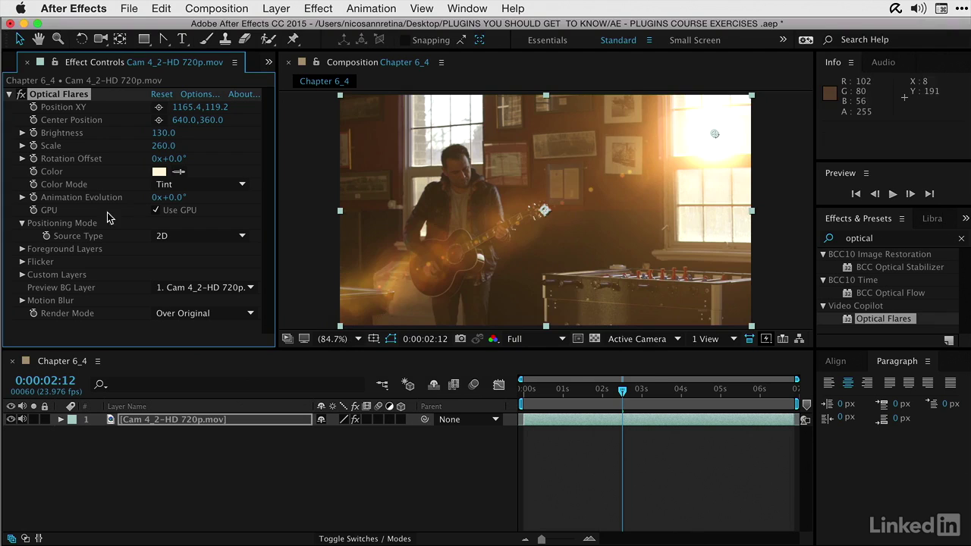
mouse_move(149, 131)
mouse_down()
mouse_move(129, 131)
mouse_move(149, 131)
mouse_up()
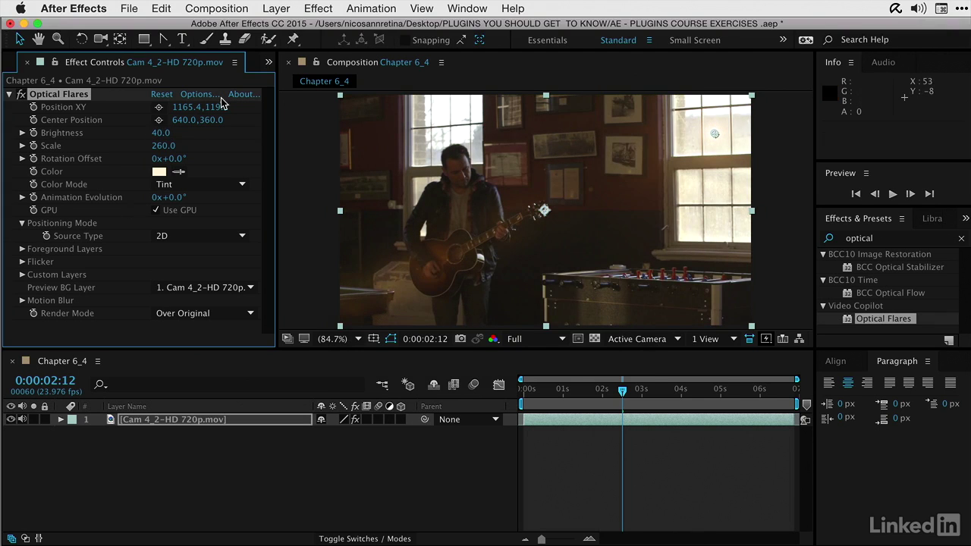
mouse_move(162, 144)
mouse_down()
mouse_move(153, 141)
mouse_move(171, 143)
mouse_up()
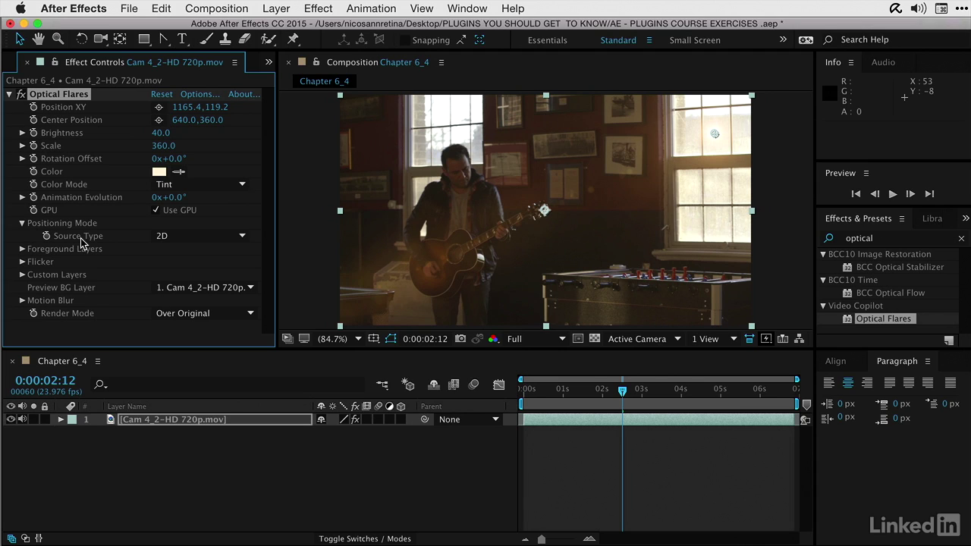
- Create a new point light layer named A Point
click(274, 8)
mouse_move(277, 27)
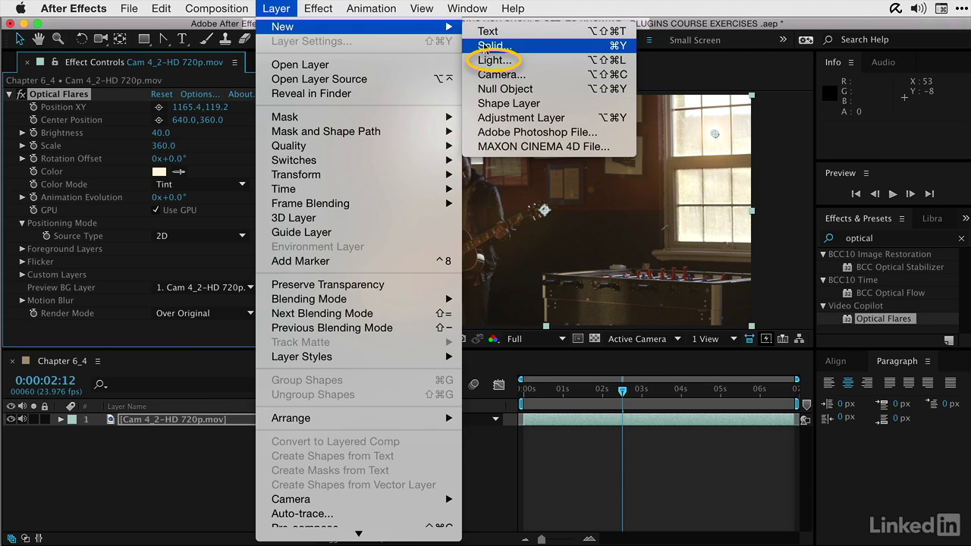
click(507, 60)
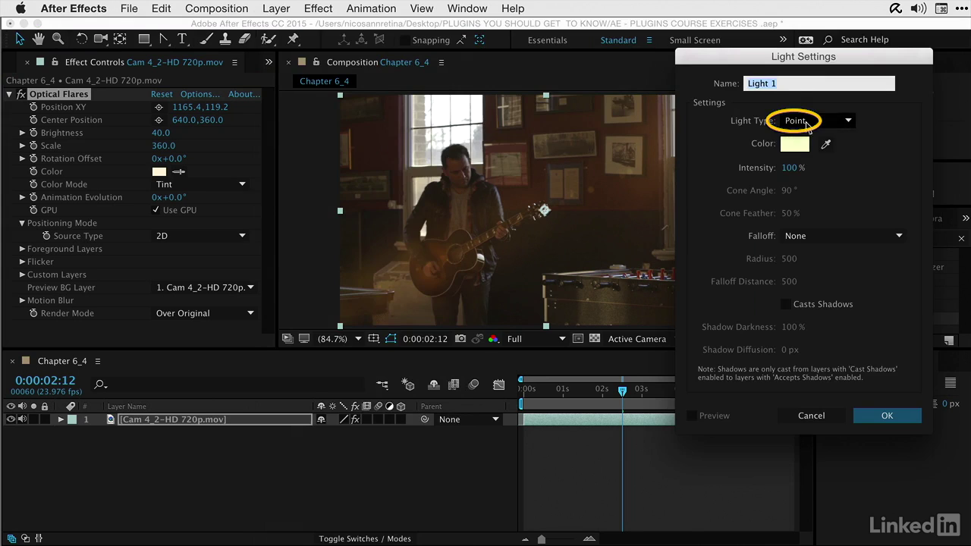
triple_click(778, 83)
text(A Point)
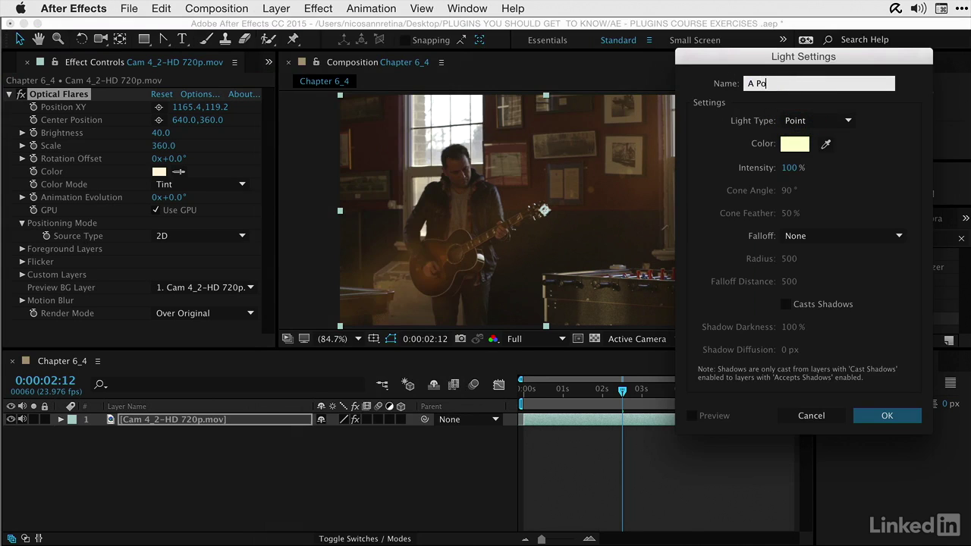
click(793, 144)
click(804, 300)
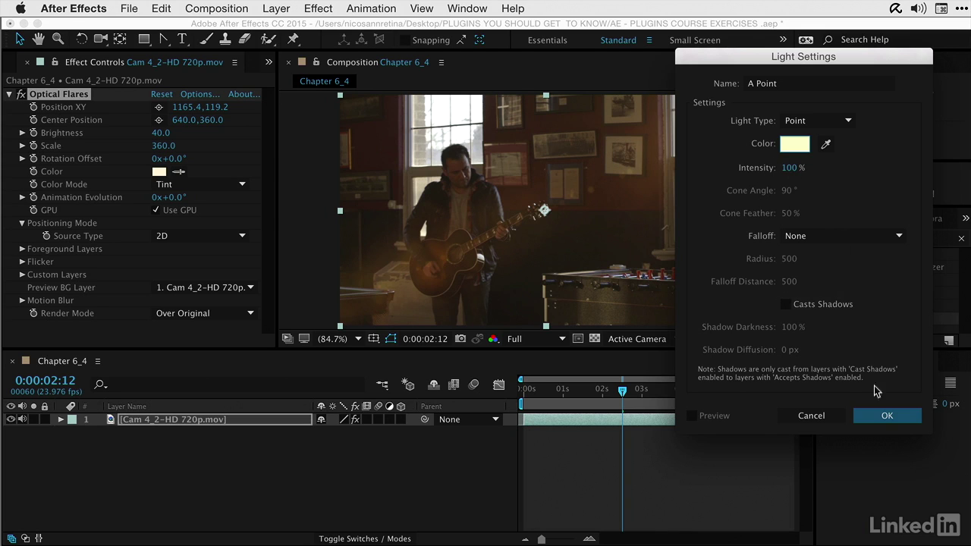
click(888, 414)
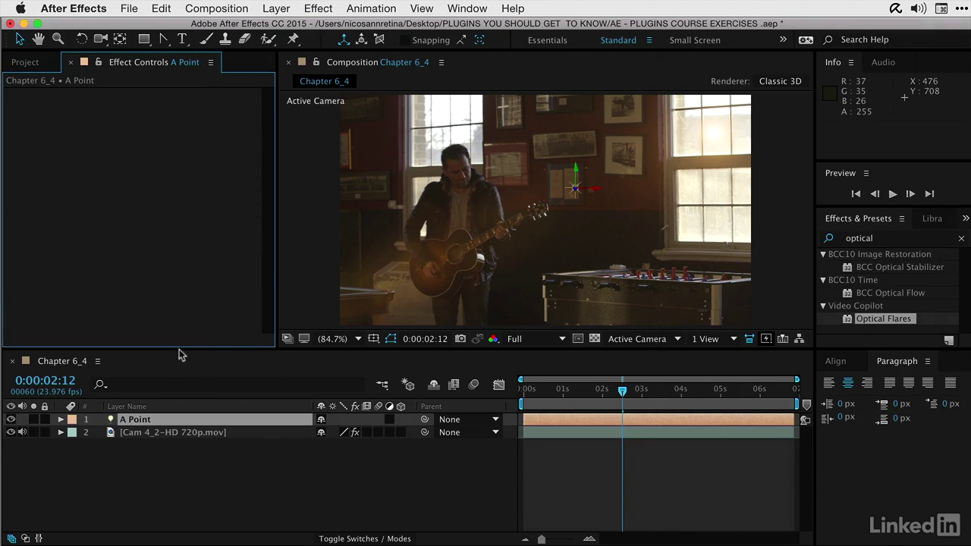
- Duplicate the A Point light layer and rename the copy B Point
click(128, 425)
key(super+d)
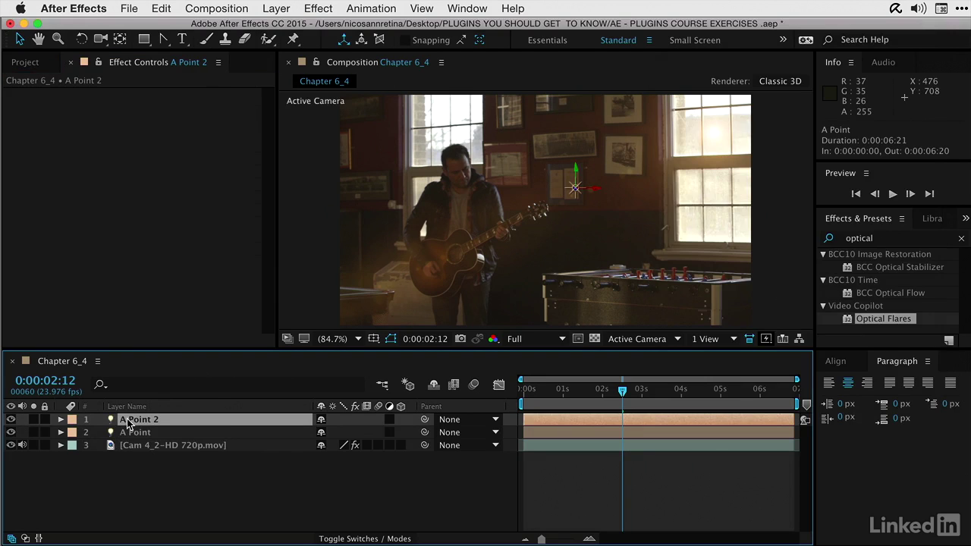
key(Return)
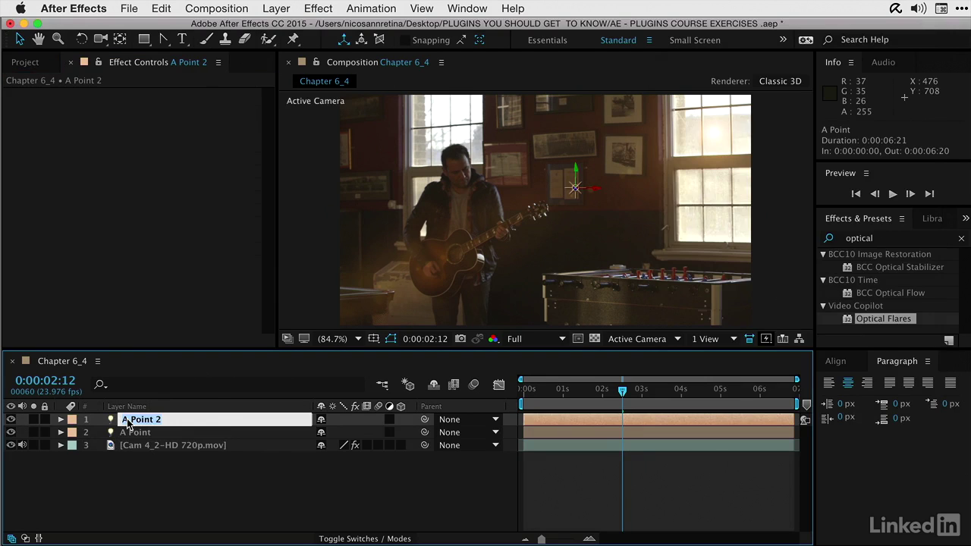
double_click(125, 420)
text(B)
key(Return)
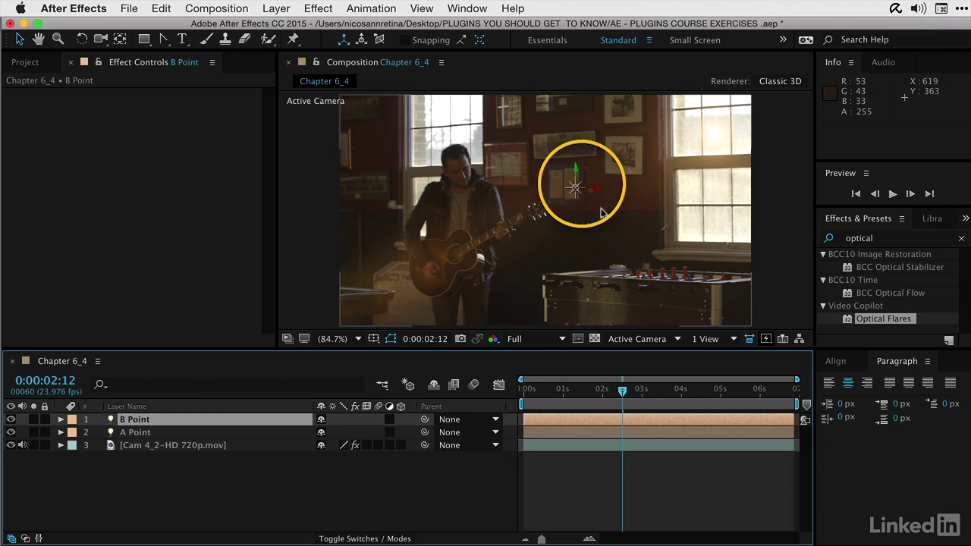
- Move B Point onto the window behind the guitarist, about 303, 158, and A Point onto the window behind the foosball table, about 767, 203
drag(572, 163, 444, 103)
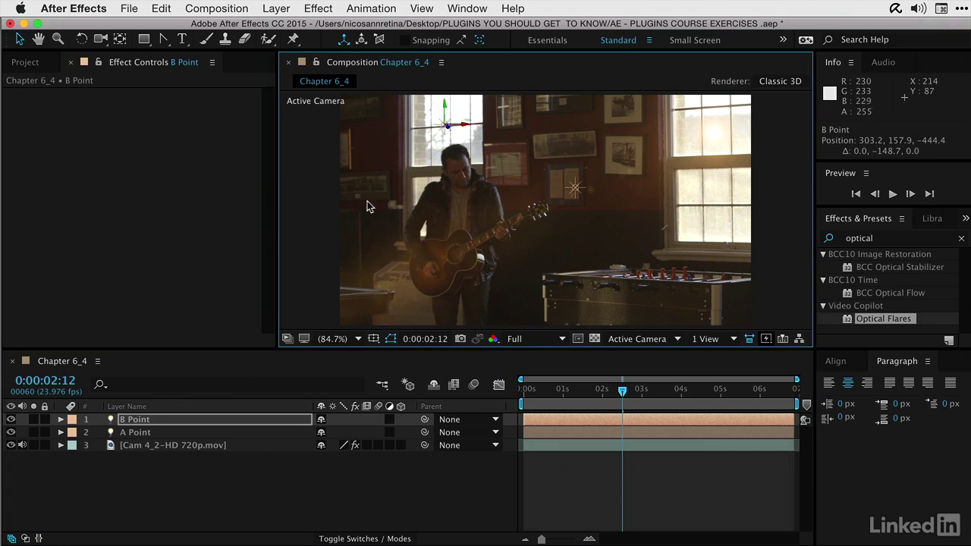
click(160, 434)
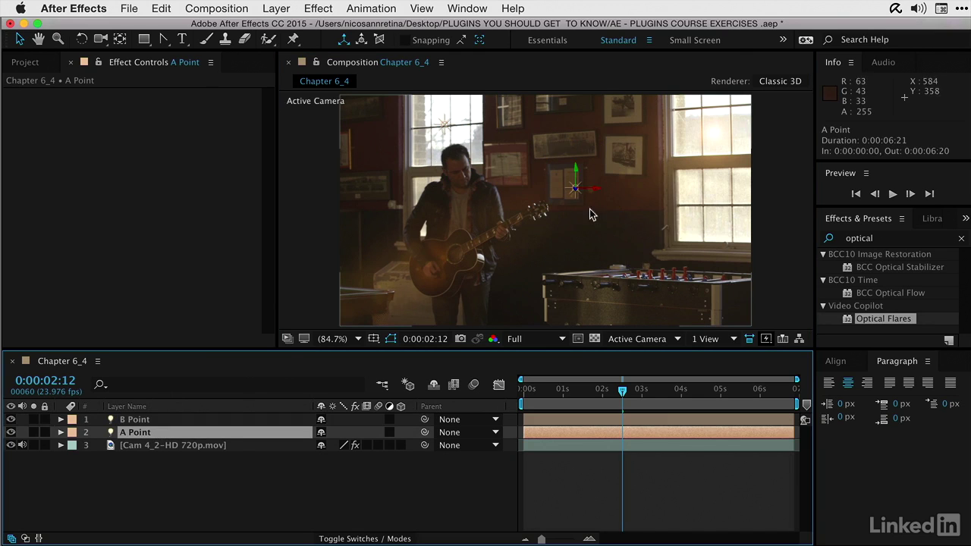
drag(586, 186, 706, 137)
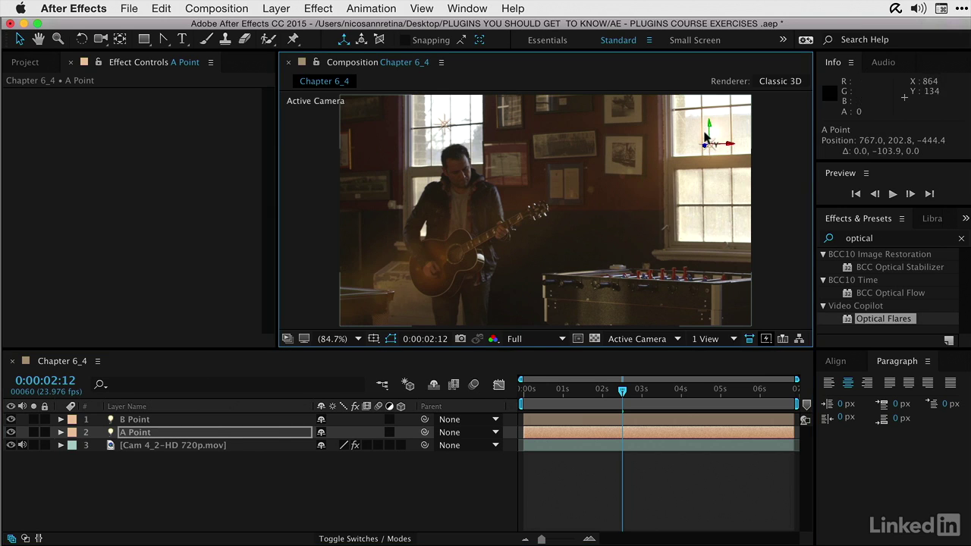
- Set the positioning source type of the footage layer's Optical Flares effect to track lights
click(142, 448)
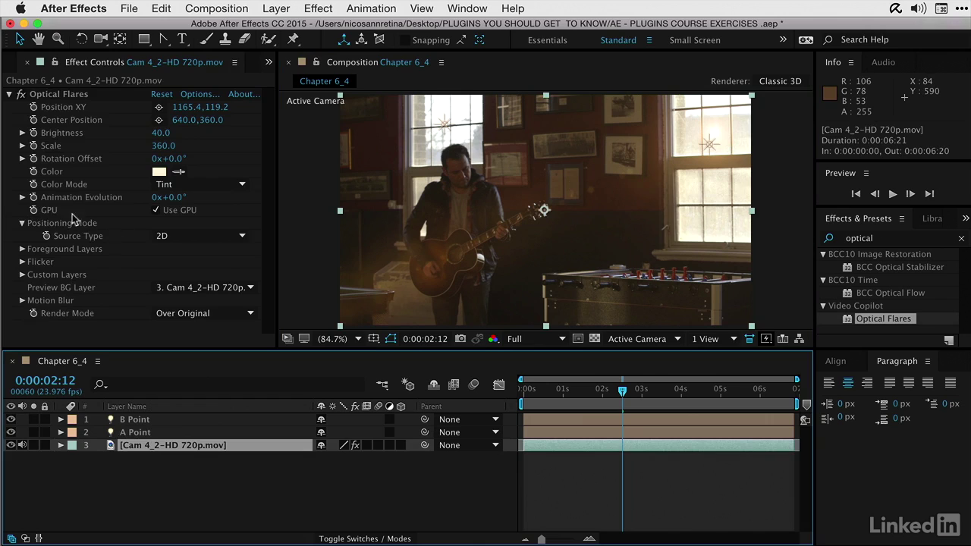
click(168, 238)
click(168, 280)
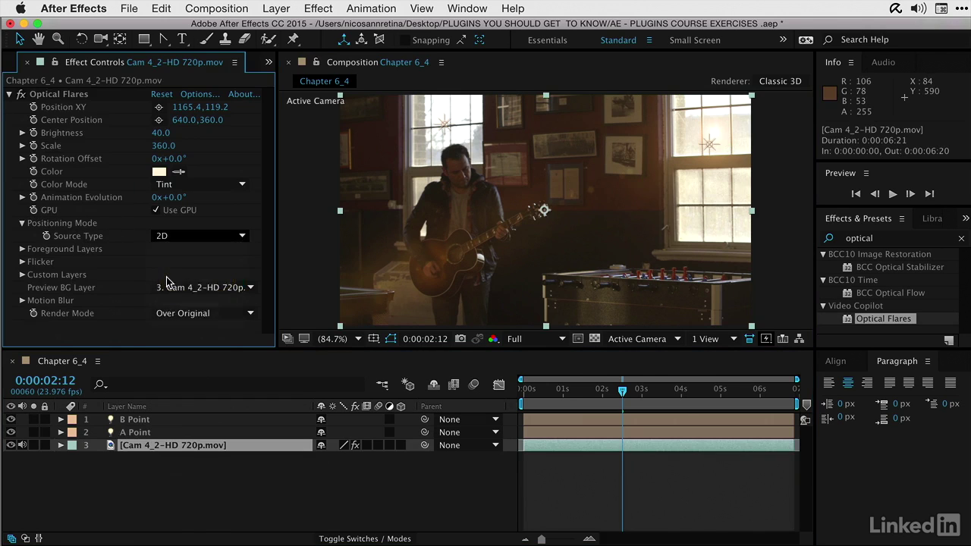
- Move the B Point light horizontally within the window behind the guitarist to about X 347.4
click(447, 126)
drag(448, 125, 475, 123)
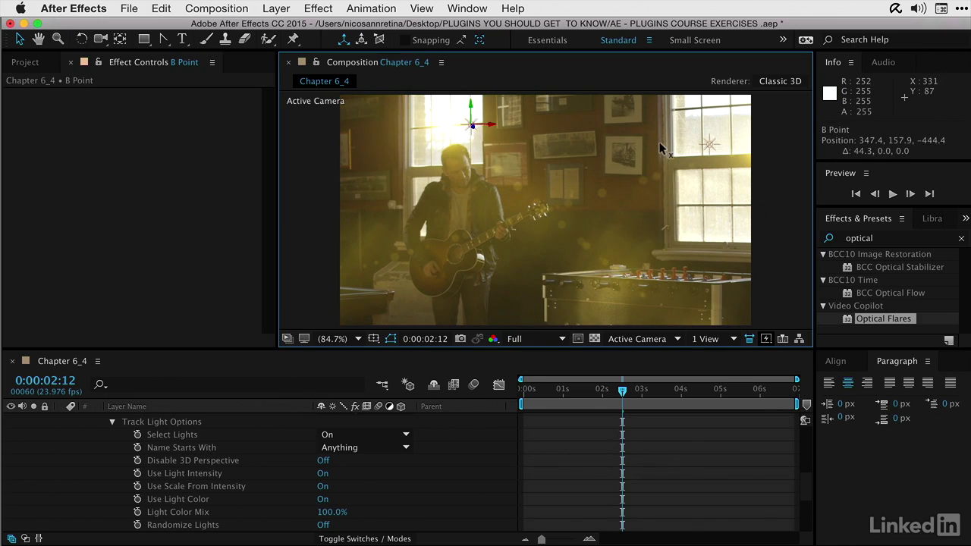
- Move the A Point light within the window behind the foosball table to about X 719.2, Y 186.3
click(707, 143)
drag(730, 144, 693, 135)
key(cmd+z)
- Limit the footage layer's Optical Flares effect to tracking lights whose names start with A
scroll(110, 473, up, 5)
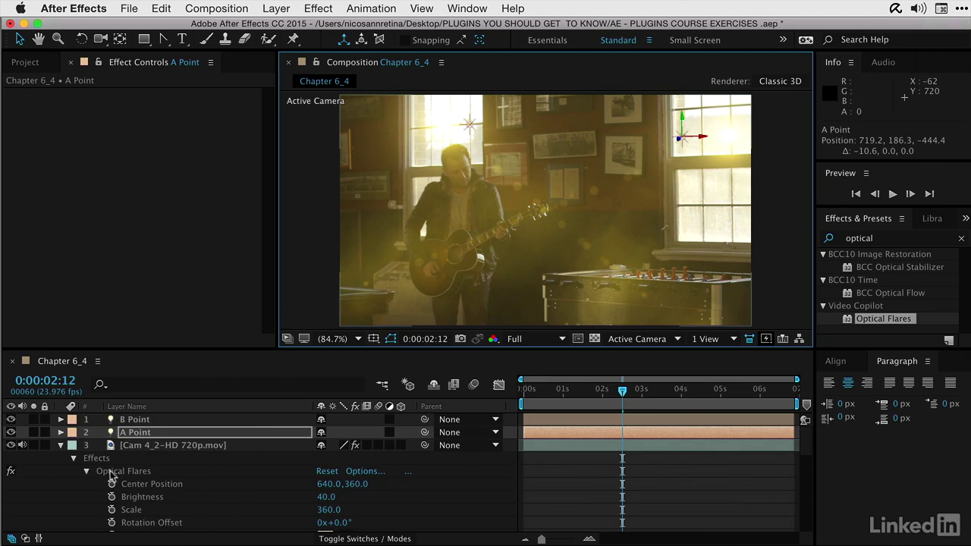
click(61, 445)
click(120, 446)
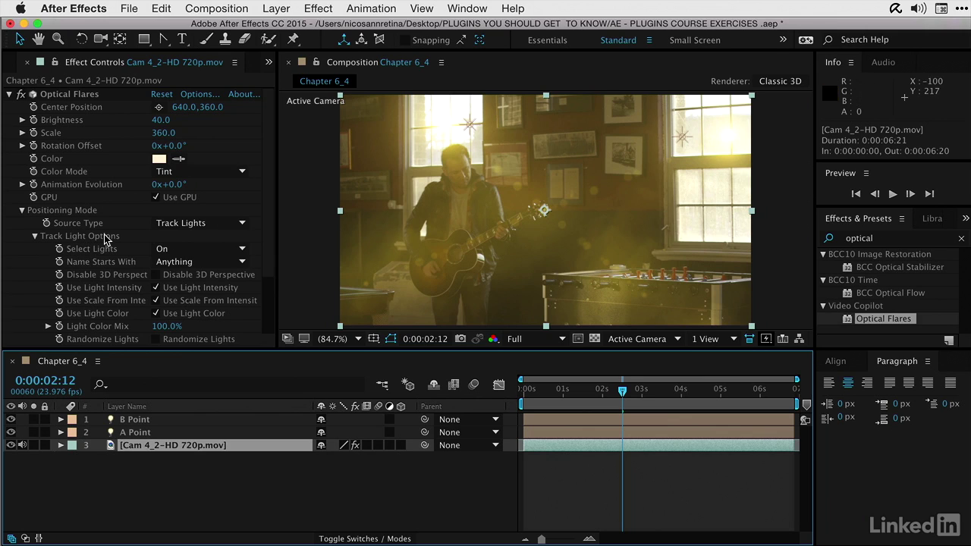
scroll(106, 236, down, 2)
click(174, 240)
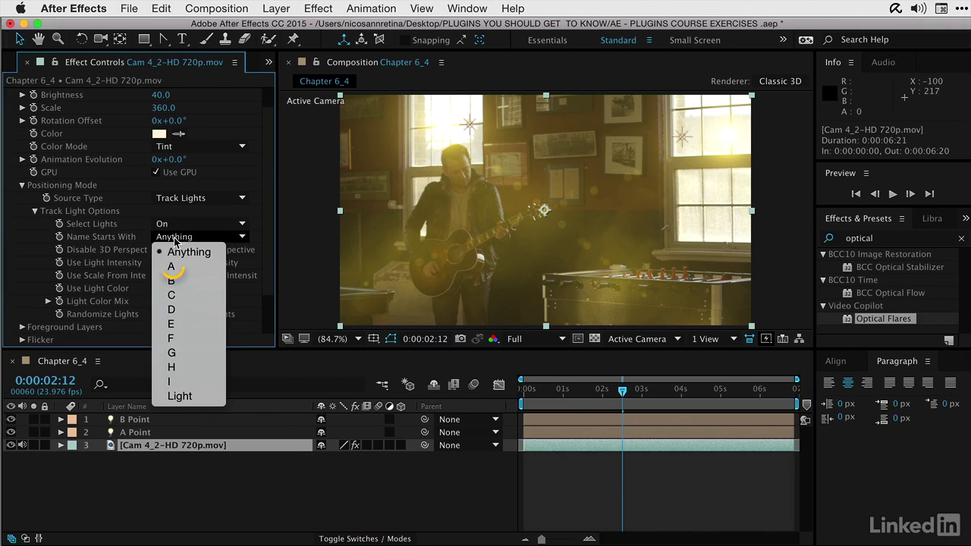
click(174, 267)
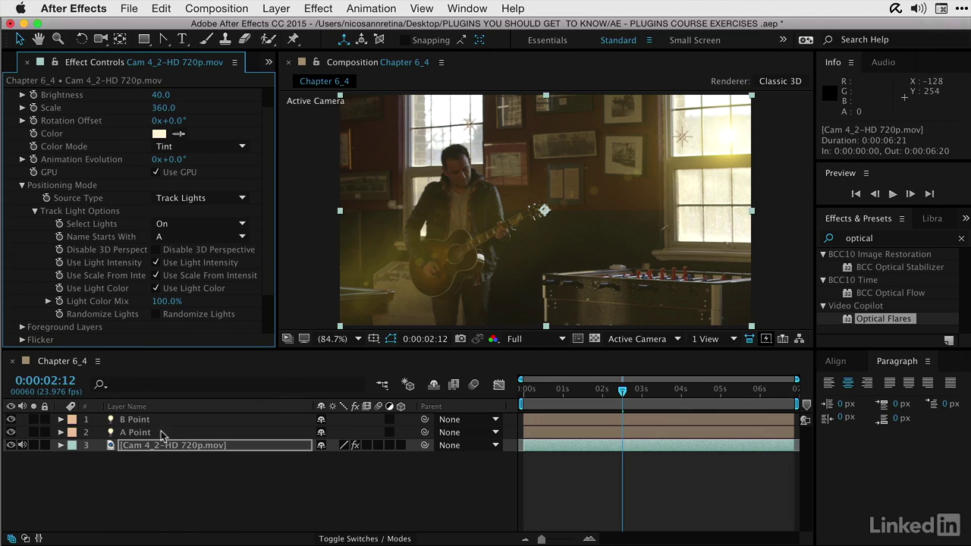
- Duplicate the Optical Flares effect on the footage layer and make the copy track lights whose names start with B
scroll(84, 165, up, 2)
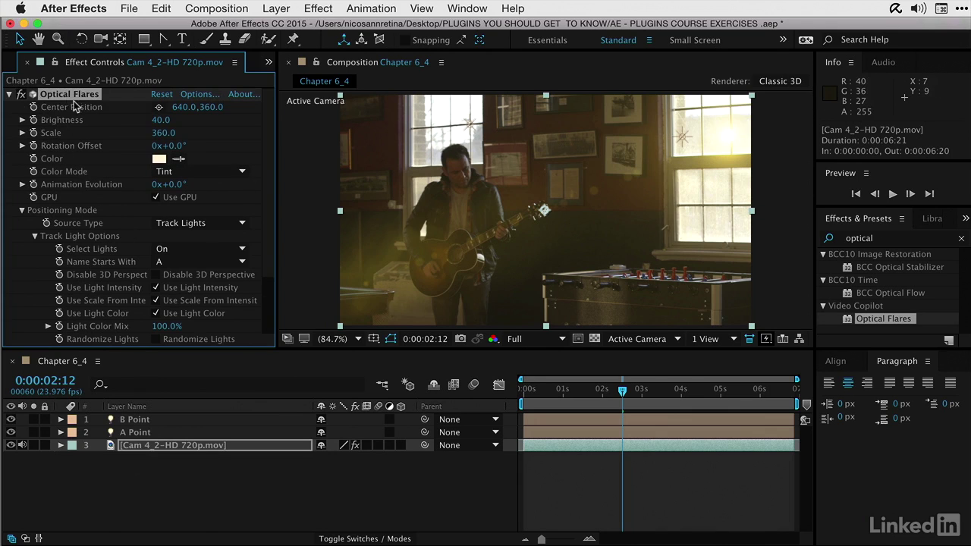
click(11, 95)
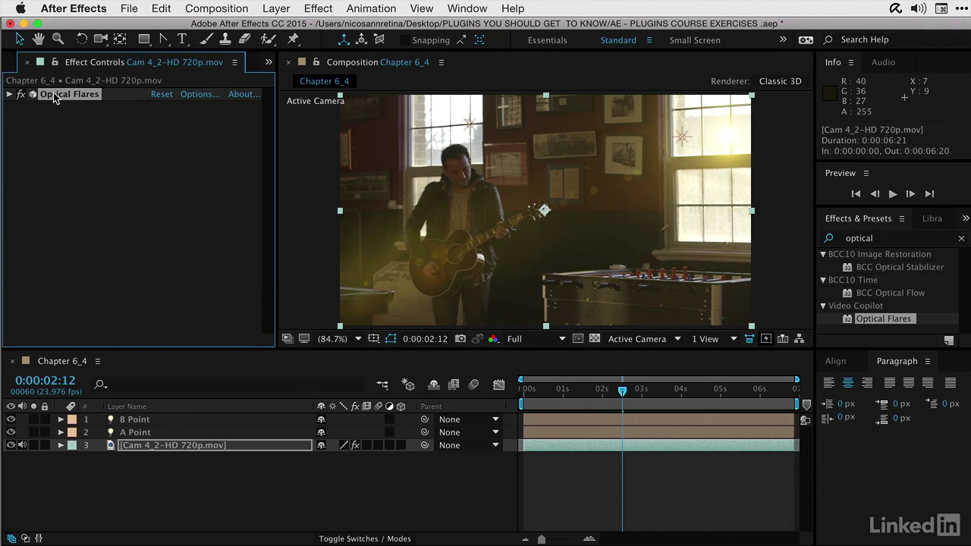
key(super+d)
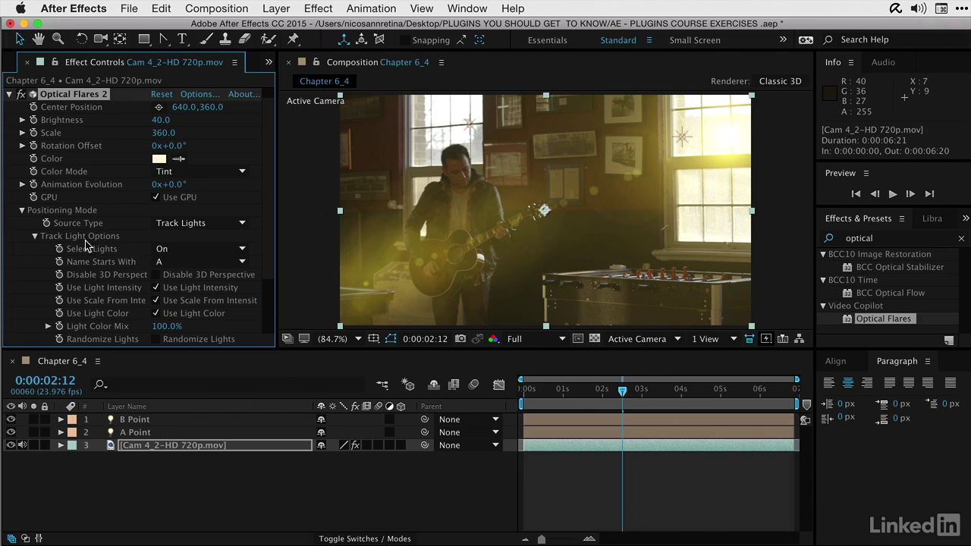
click(188, 264)
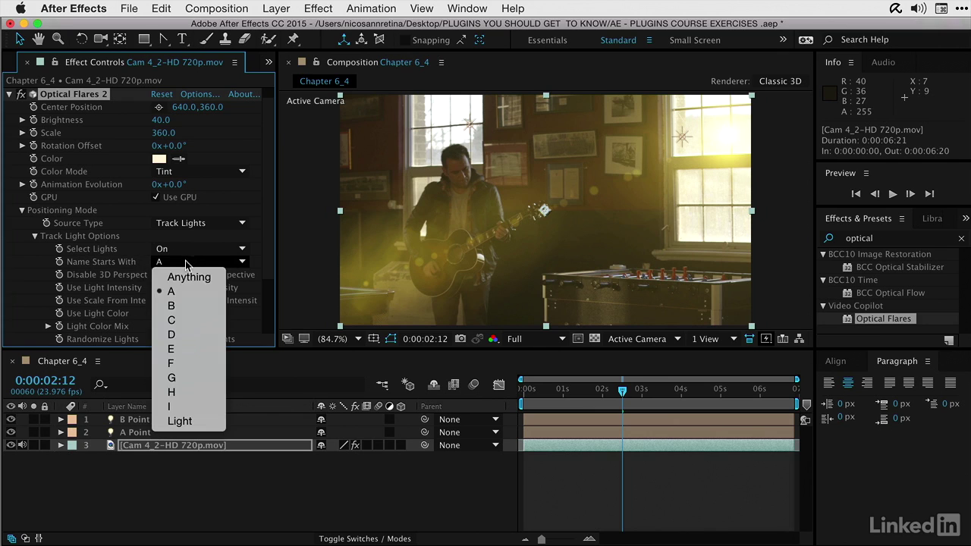
click(196, 306)
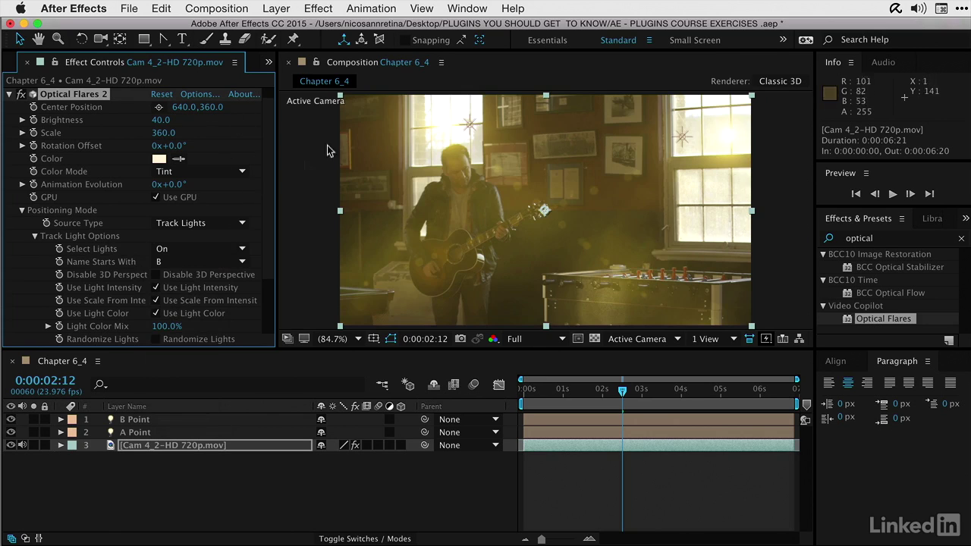
- Replace the duplicated effect's flare with the Beached preset from the Light preset folder and apply it
click(197, 94)
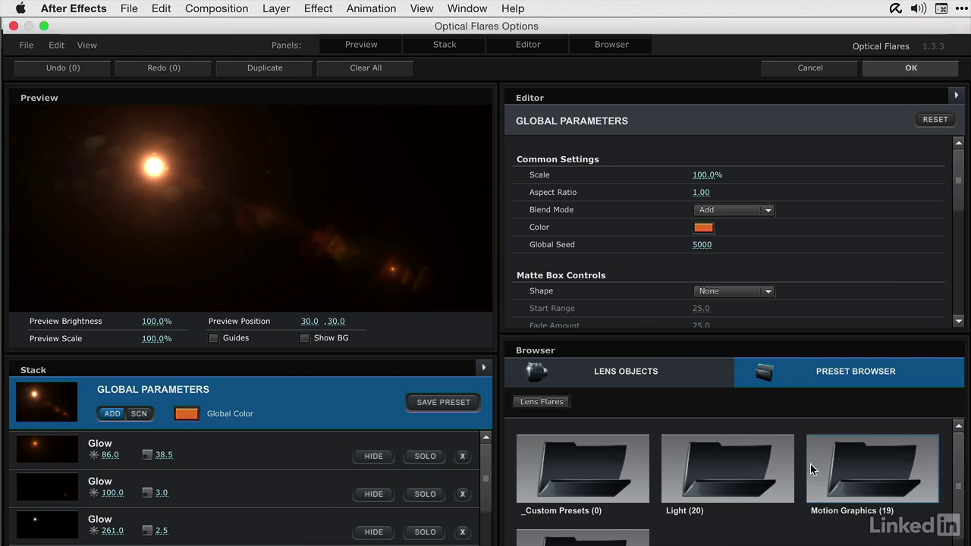
click(728, 469)
scroll(733, 480, down, 3)
scroll(733, 481, up, 5)
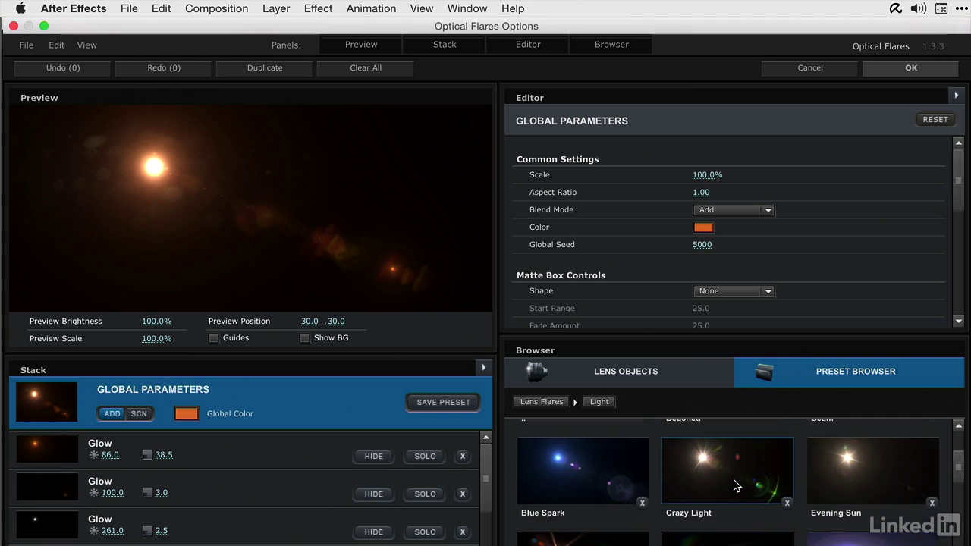
click(723, 460)
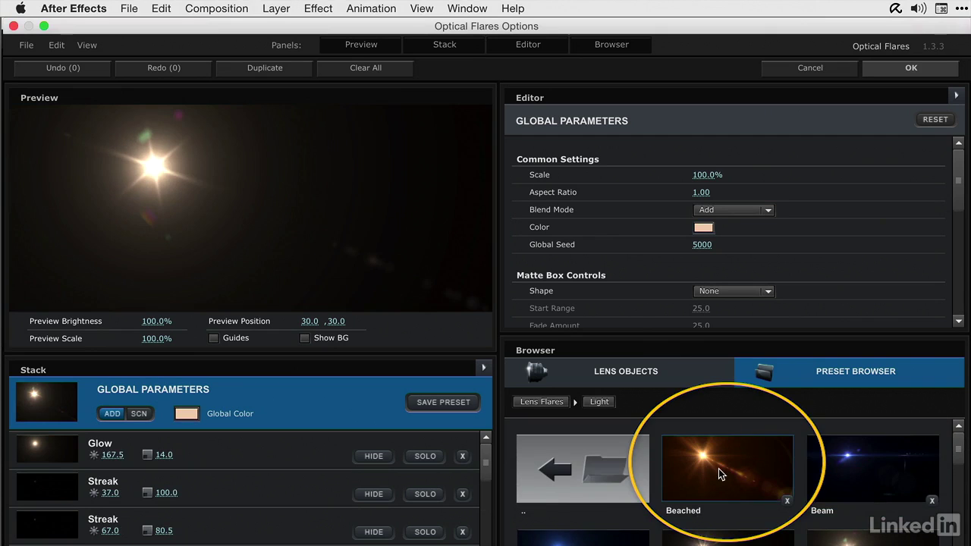
click(718, 469)
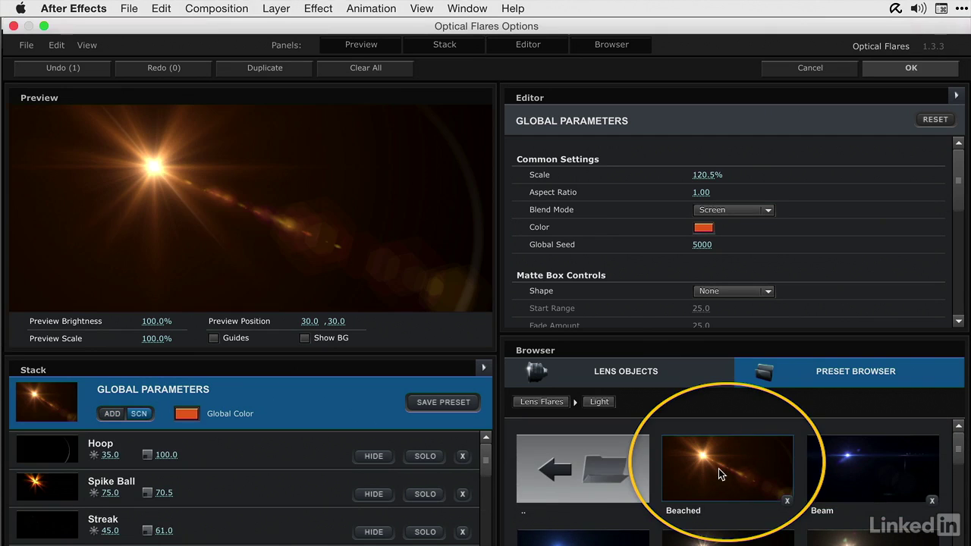
click(912, 68)
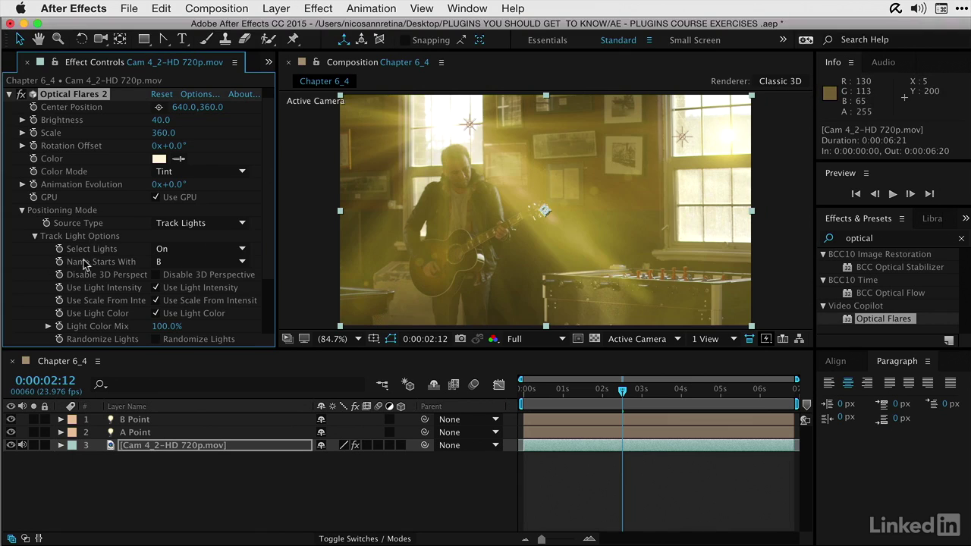
click(174, 261)
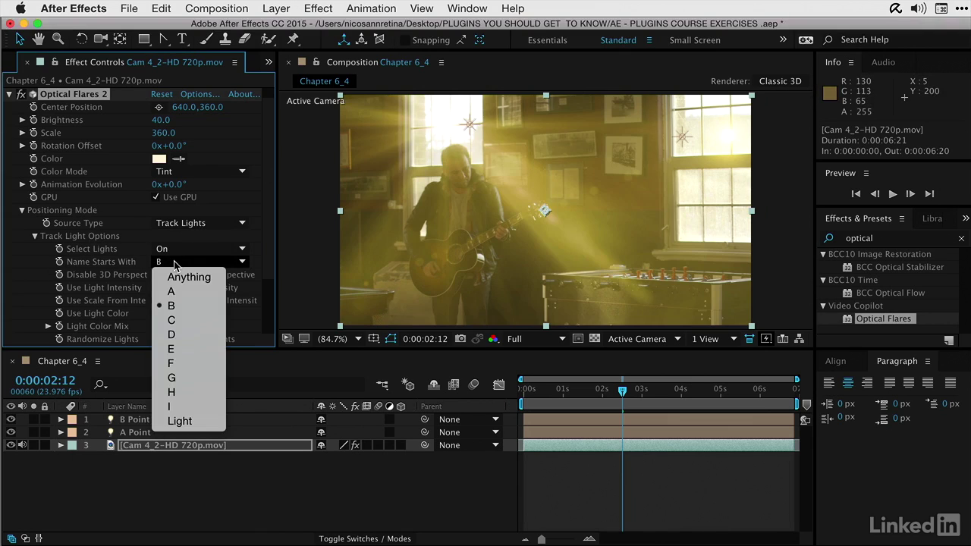
click(190, 308)
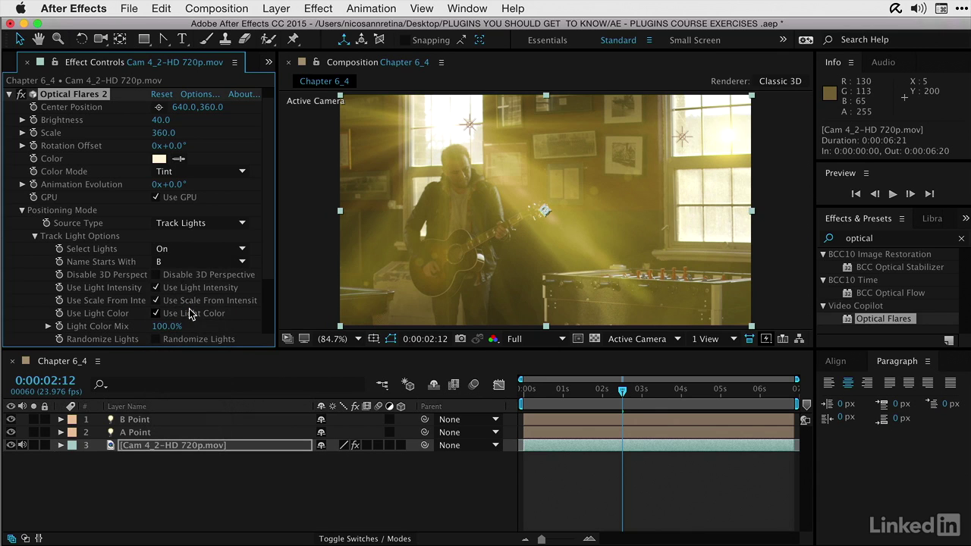